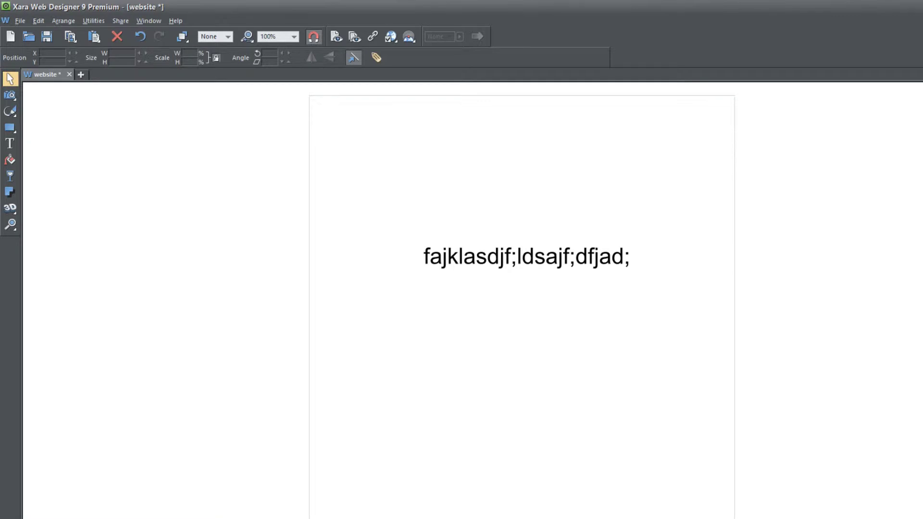
- Open the site-wide HTML Code (body) holding the Twitter, Blog and YouTube links for editing
{"action": "key", "text": "ctrl+shift+w"}
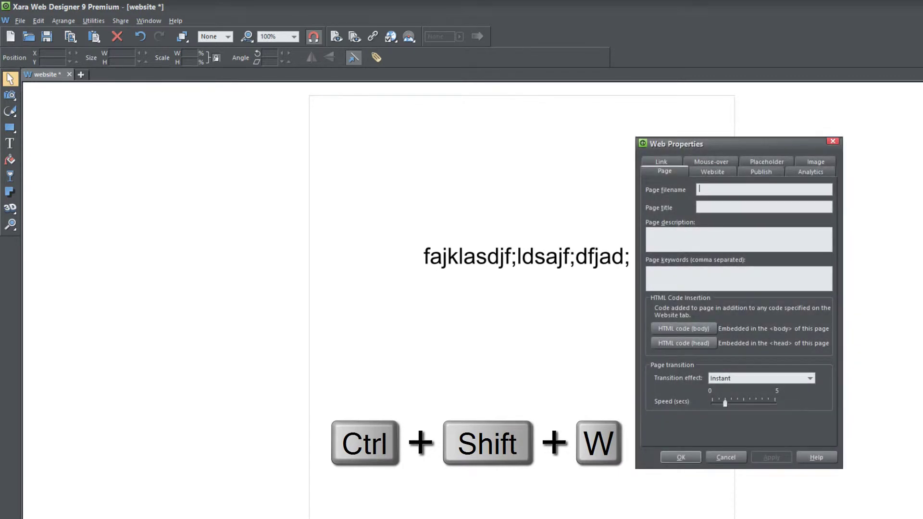
{"action": "left_click", "coordinate": [709, 172]}
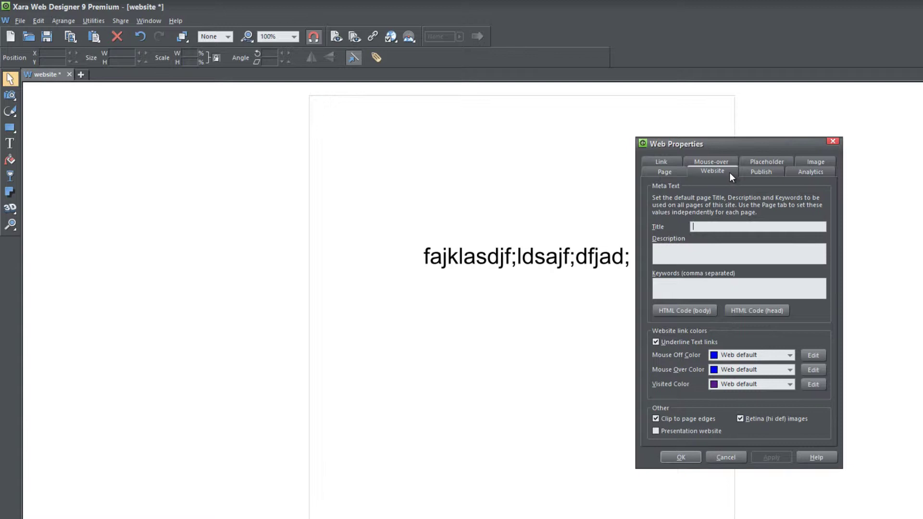
{"action": "left_click", "coordinate": [700, 312]}
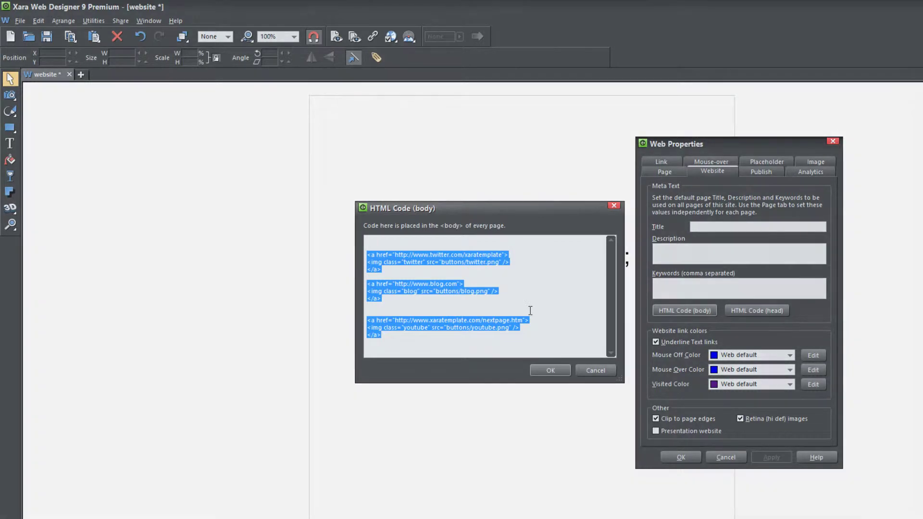
{"action": "left_click", "coordinate": [534, 311]}
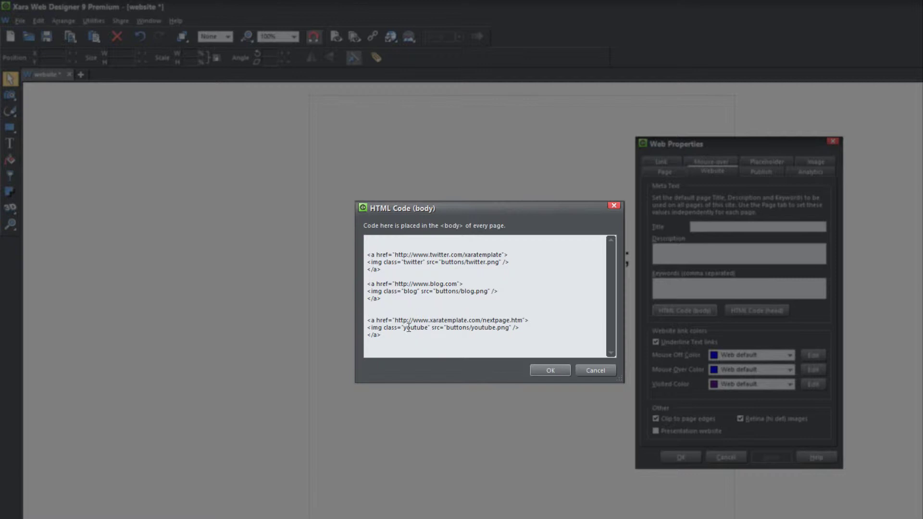
{"action": "left_click_drag", "start_coordinate": [413, 320], "coordinate": [481, 320]}
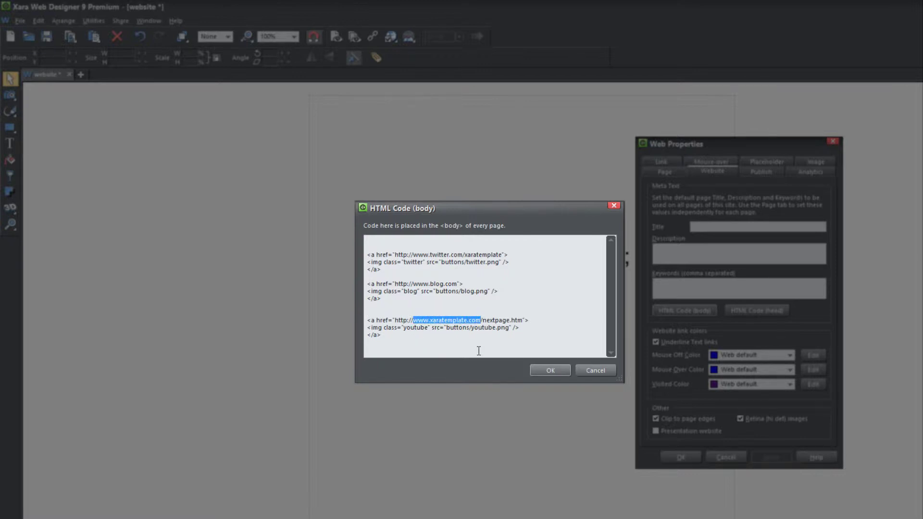
{"action": "type", "text": "creative"}
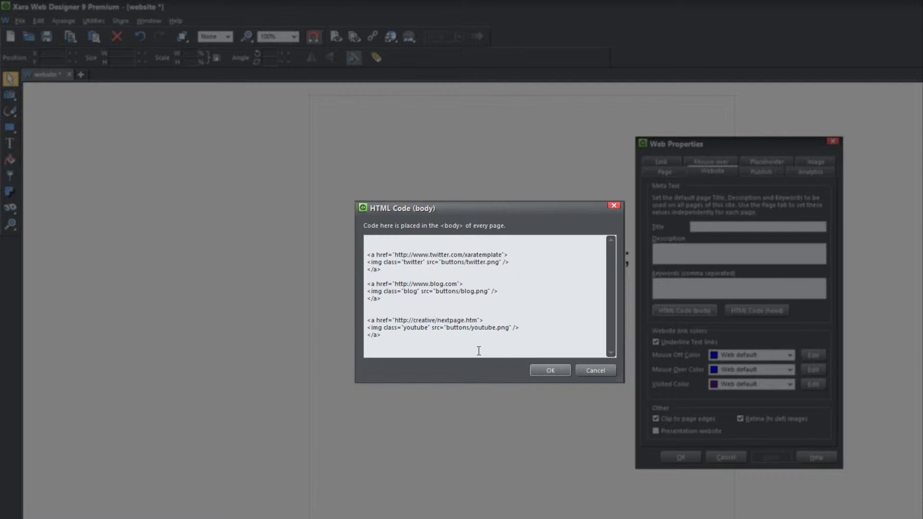
{"action": "type", "text": "fantatic"}
{"action": "key", "text": "BackSpace"}
{"action": "key", "text": "BackSpace"}
{"action": "key", "text": "BackSpace"}
{"action": "key", "text": "BackSpace"}
{"action": "key", "text": "BackSpace"}
{"action": "type", "text": "atic"}
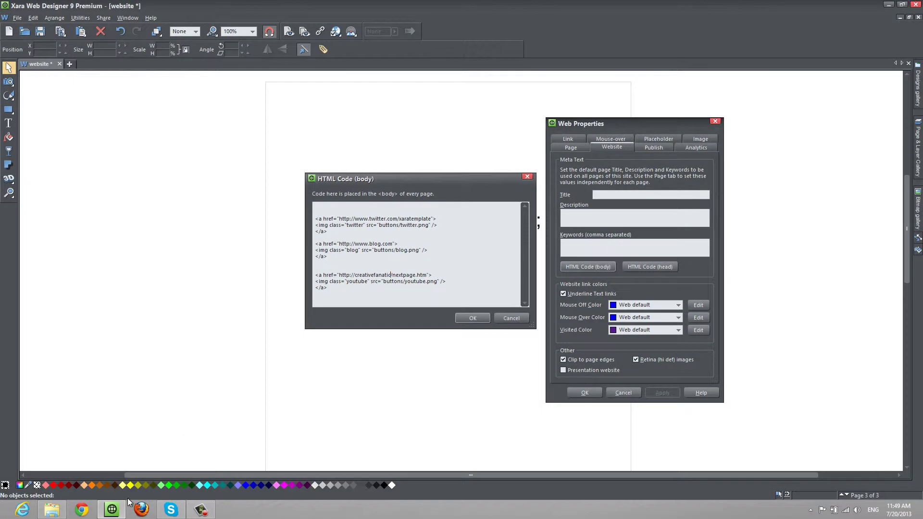
{"action": "left_click", "coordinate": [142, 509]}
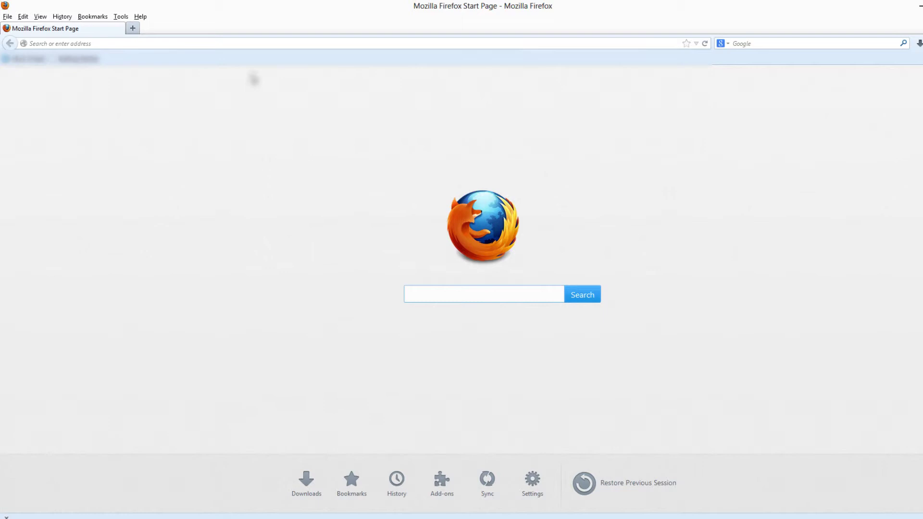
{"action": "left_click", "coordinate": [261, 45]}
{"action": "type", "text": "www.i"}
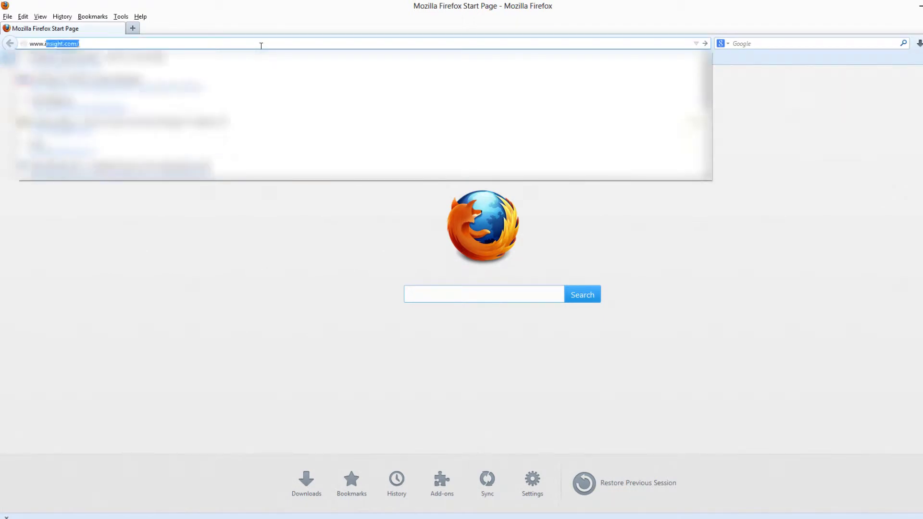
{"action": "key", "text": "BackSpace"}
{"action": "key", "text": "BackSpace"}
{"action": "type", "text": "dictionary"}
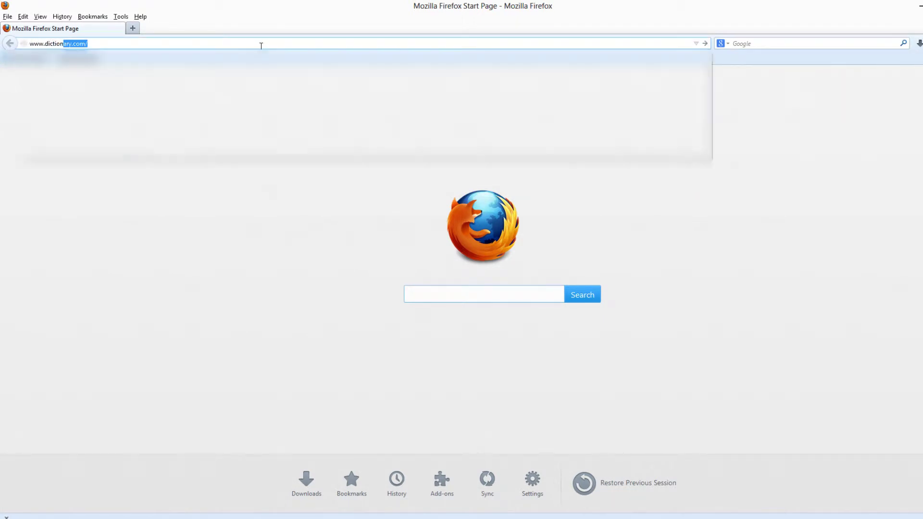
{"action": "key", "text": "Return"}
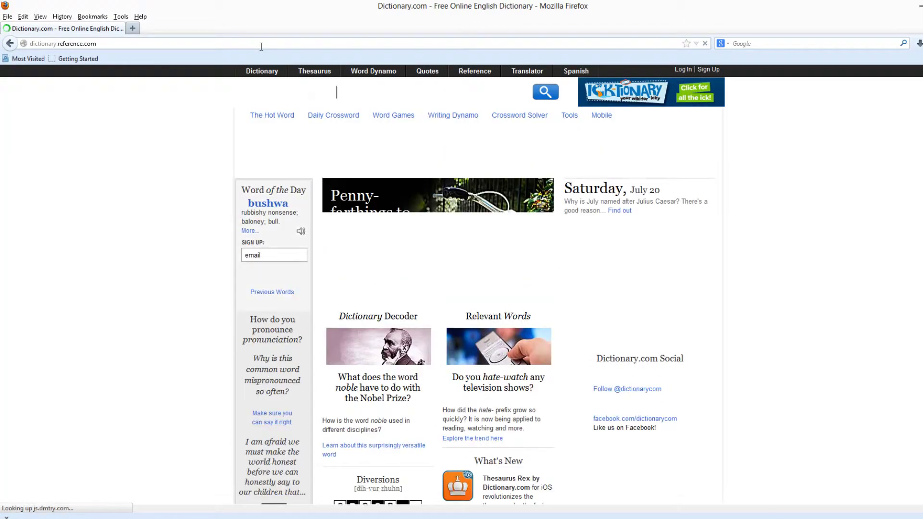
{"action": "type", "text": "fanatic/nextpage.htm\">"}
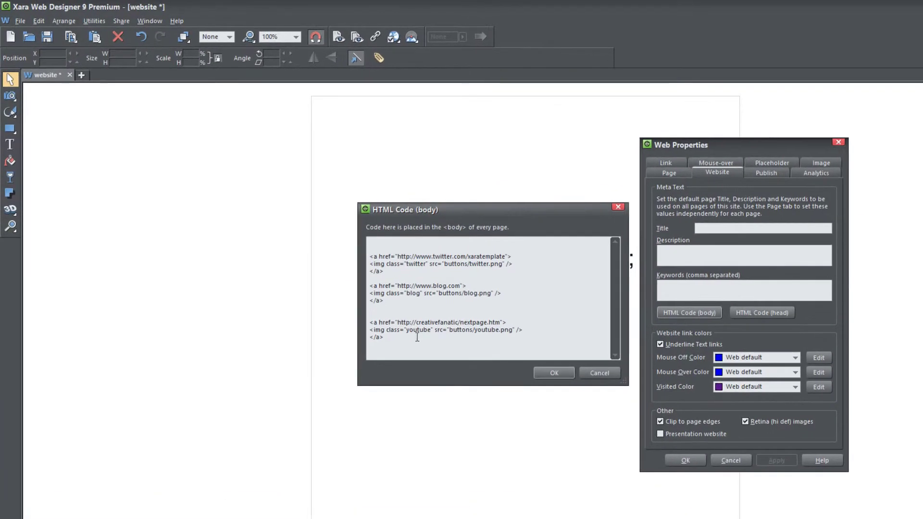
- Accept the edited body HTML code and apply the Web Properties changes
{"action": "left_click", "coordinate": [459, 323]}
{"action": "left_click", "coordinate": [553, 372]}
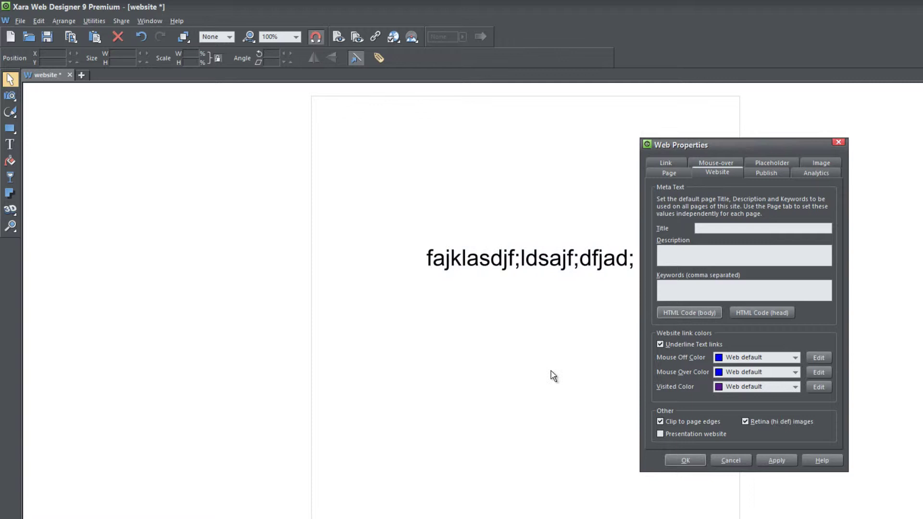
{"action": "left_click", "coordinate": [763, 459]}
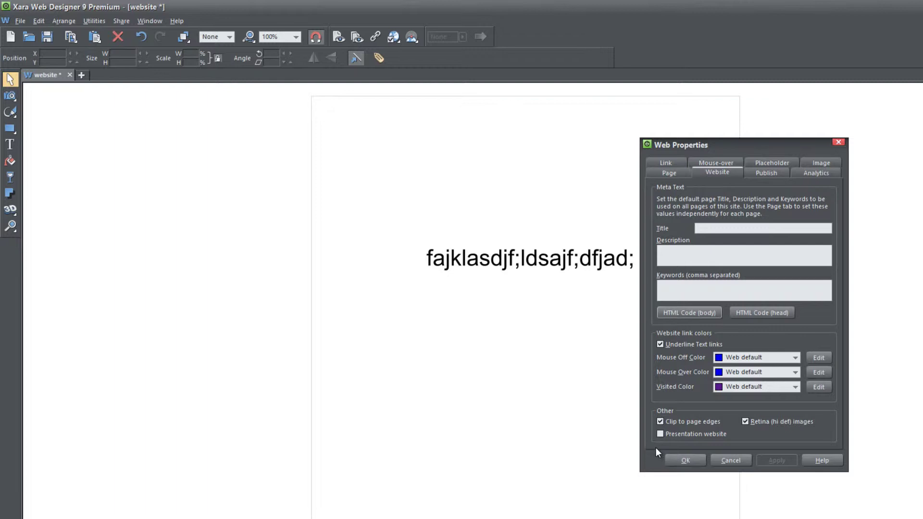
- Start publishing the website to an alternative host, choosing Other web host (via FTP)
{"action": "left_click", "coordinate": [671, 460]}
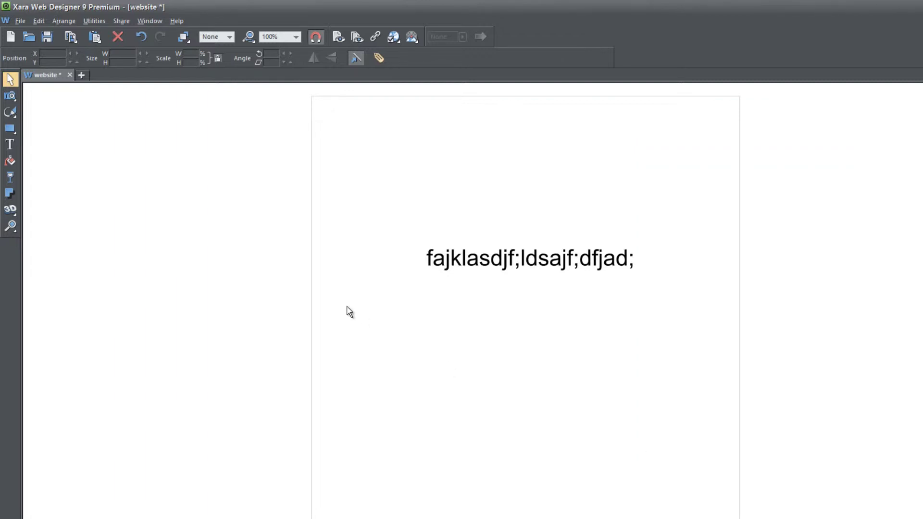
{"action": "left_click", "coordinate": [17, 20]}
{"action": "left_click", "coordinate": [85, 212]}
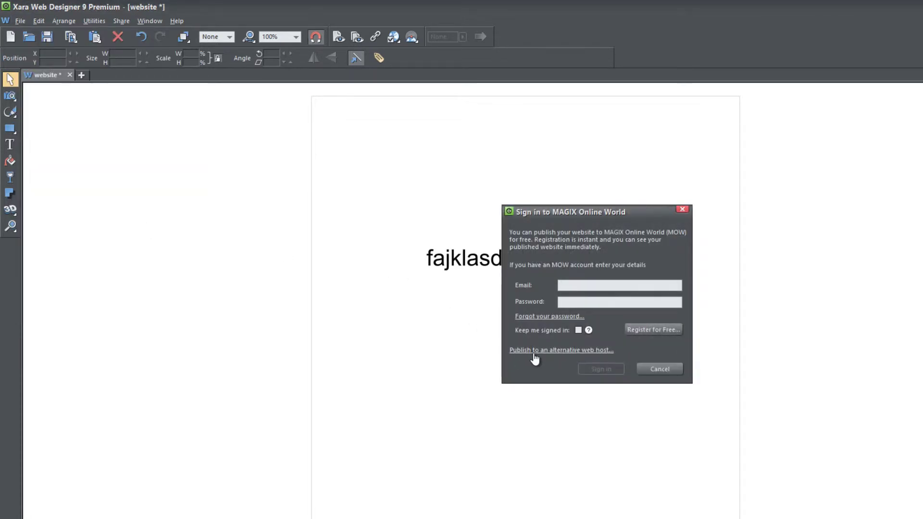
{"action": "left_click", "coordinate": [584, 350]}
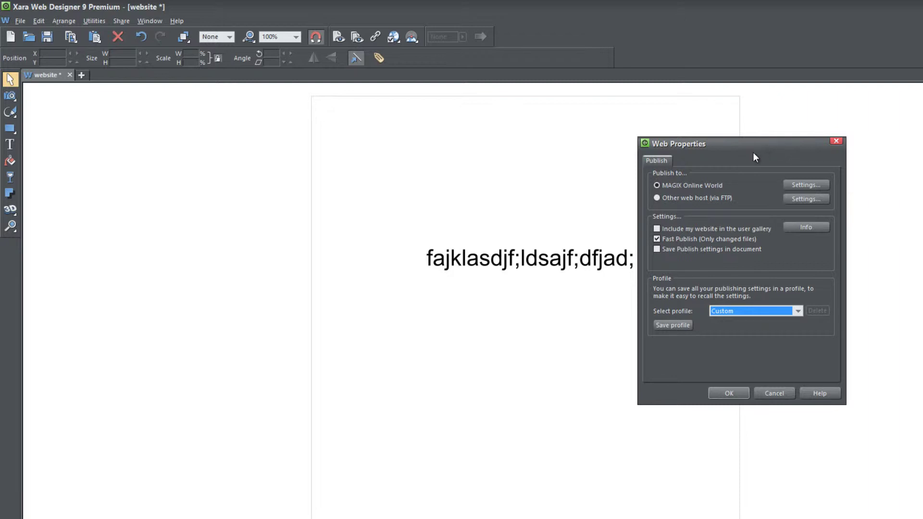
{"action": "left_click", "coordinate": [693, 199]}
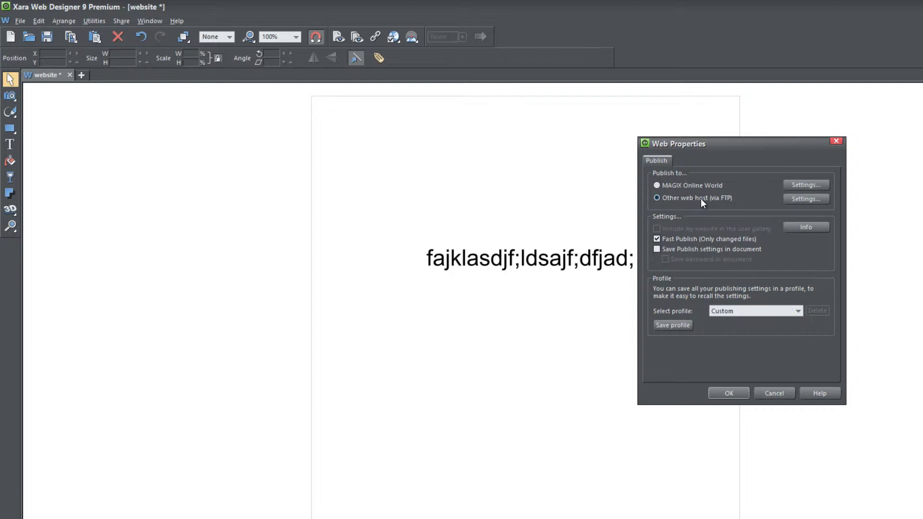
- Save FTP settings: host ftp.xaratemplate.com, the login credentials, sub-folder public_html/creativefanatic.com
{"action": "left_click", "coordinate": [796, 199]}
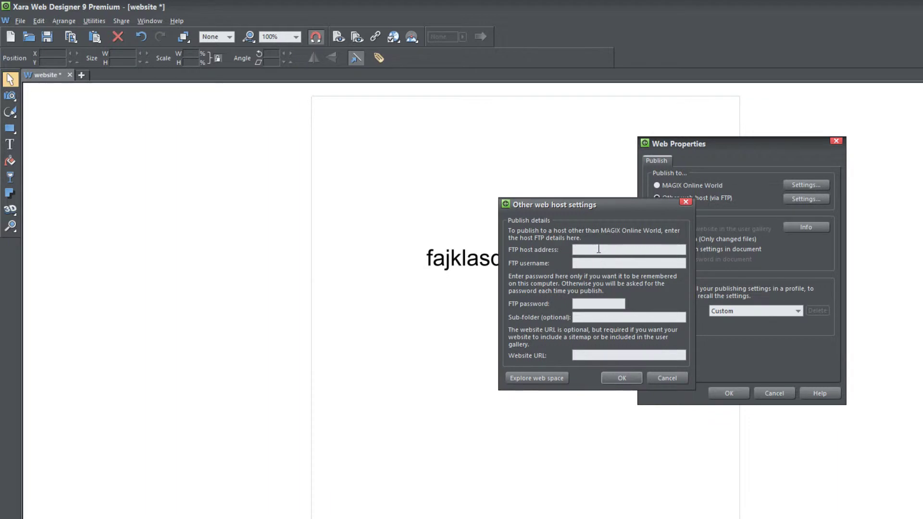
{"action": "type", "text": "ft"}
{"action": "type", "text": "p.xaratemp"}
{"action": "type", "text": "late.com"}
{"action": "type", "text": "xara"}
{"action": "key", "text": "Tab"}
{"action": "type", "text": "***"}
{"action": "type", "text": "********"}
{"action": "type", "text": "public"}
{"action": "type", "text": "_html/"}
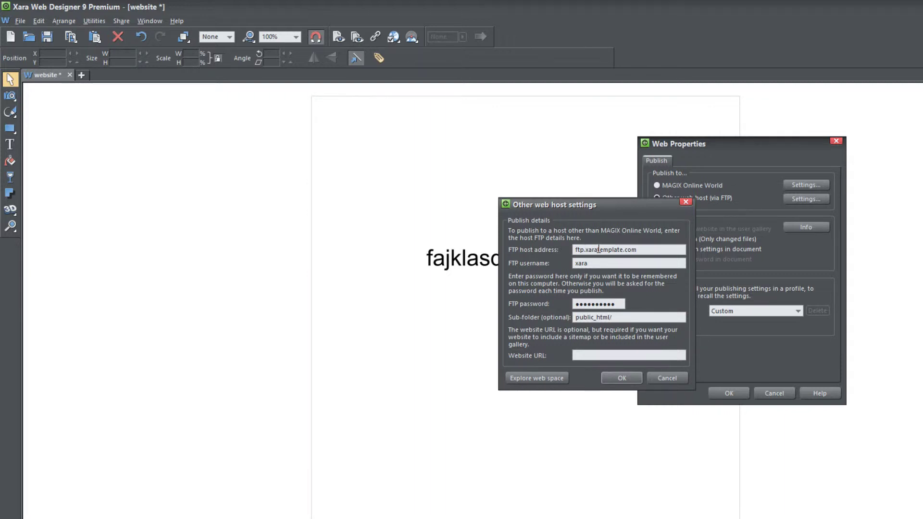
{"action": "type", "text": "creativefanati."}
{"action": "key", "text": "BackSpace"}
{"action": "type", "text": "c.coom"}
{"action": "key", "text": "BackSpace"}
{"action": "key", "text": "BackSpace"}
{"action": "type", "text": "m"}
{"action": "left_click", "coordinate": [583, 354]}
{"action": "left_click", "coordinate": [617, 355]}
{"action": "left_click", "coordinate": [616, 380]}
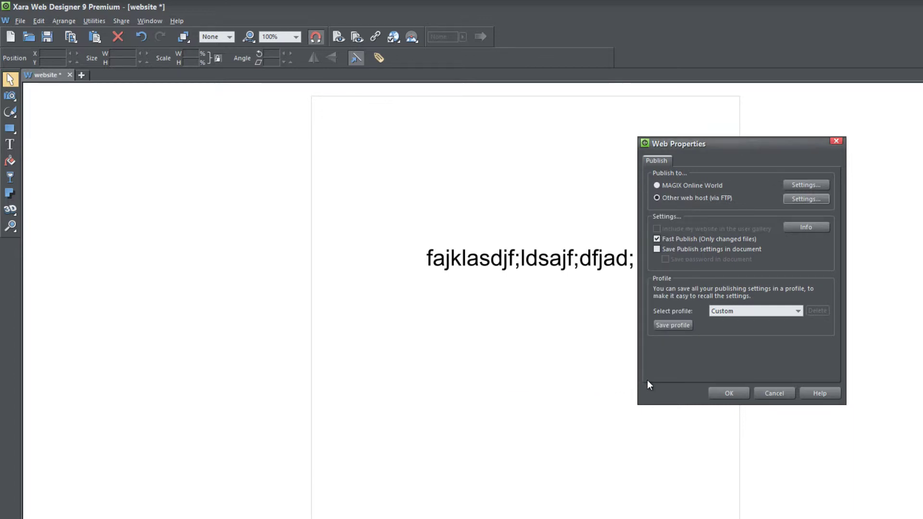
- Publish the site via FTP to the public_html/creativefanatic.com sub-folder
{"action": "left_click", "coordinate": [719, 394]}
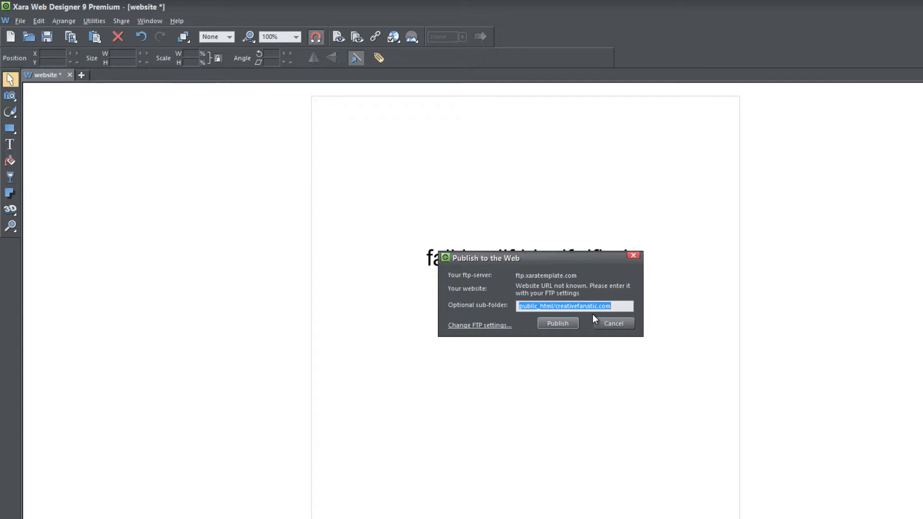
{"action": "left_click", "coordinate": [561, 322]}
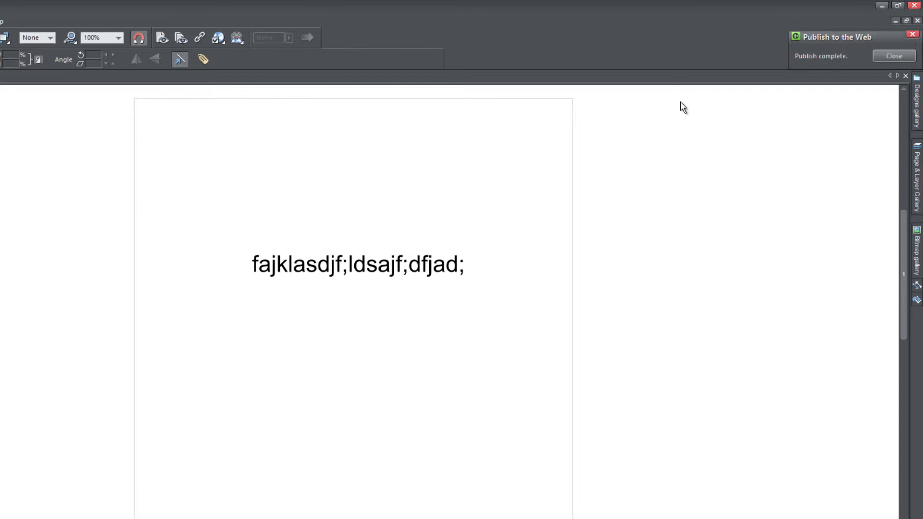
{"action": "left_click", "coordinate": [890, 56]}
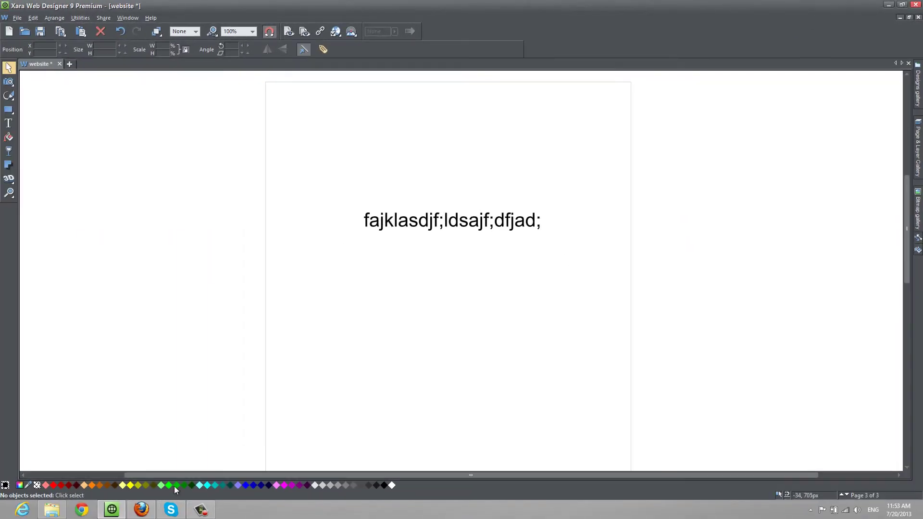
{"action": "left_click", "coordinate": [142, 510]}
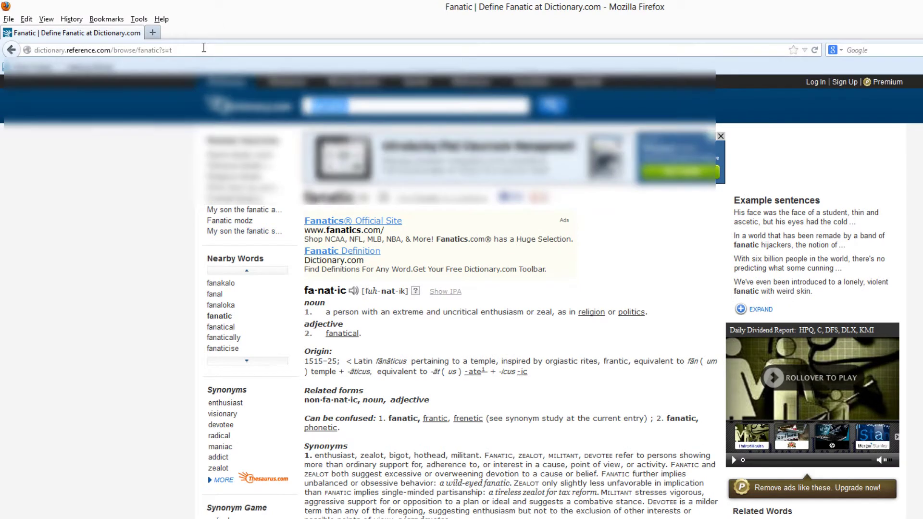
{"action": "left_click", "coordinate": [204, 50]}
{"action": "type", "text": "www.creativefanatic.com/"}
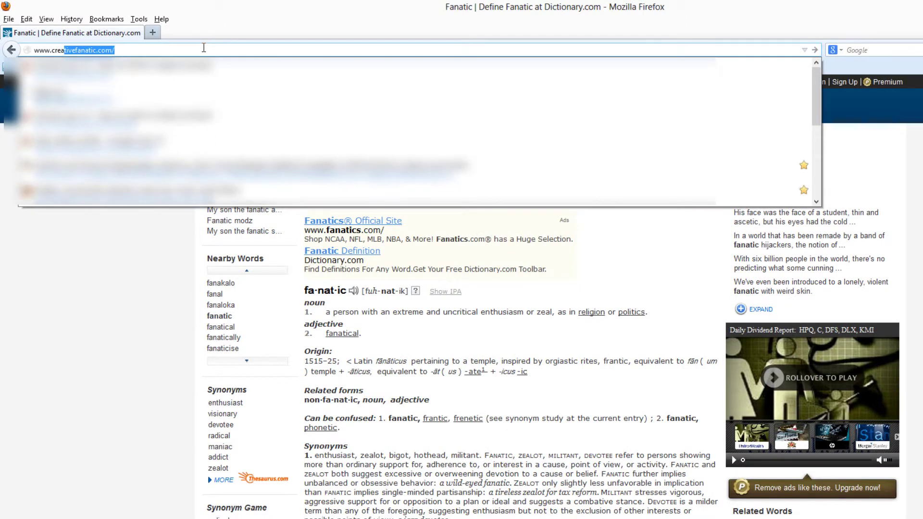
{"action": "key", "text": "Return"}
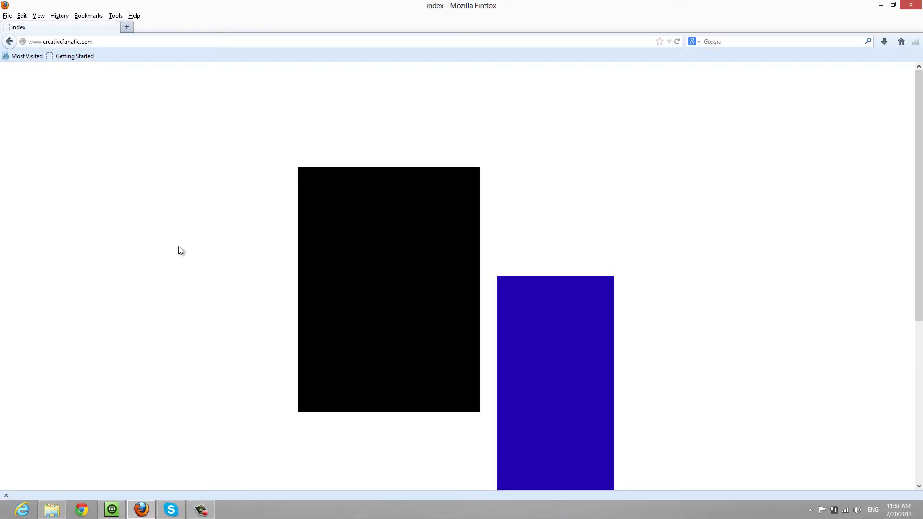
- Launch FileZilla by searching for 'filezilla' from the Start screen
{"action": "key", "text": "super"}
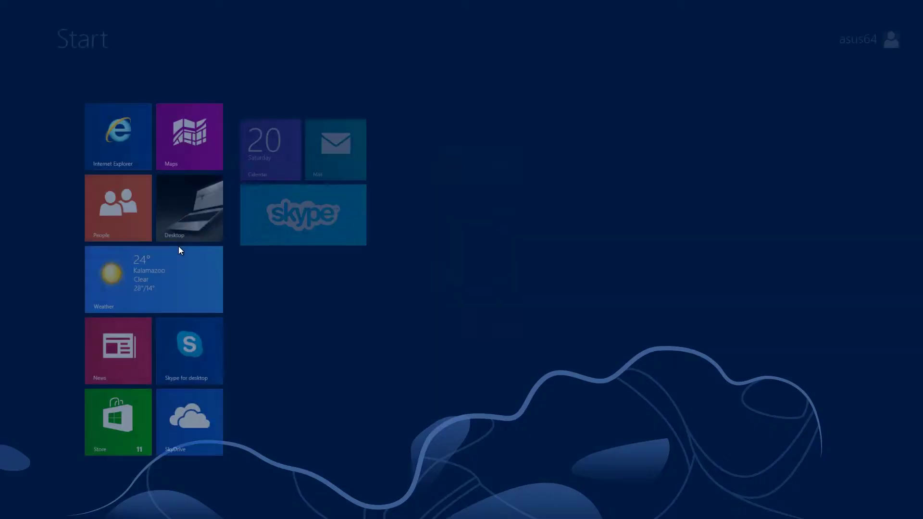
{"action": "type", "text": "filezilla"}
{"action": "key", "text": "Return"}
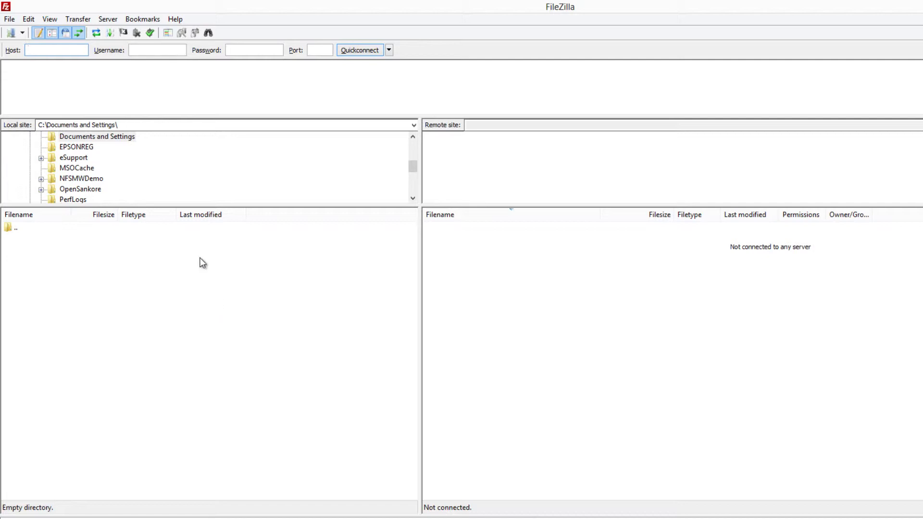
- Quickconnect to ftp.xaratemplate.com with the login credentials and browse to /public_html/creativefanatic.com
{"action": "type", "text": "ft"}
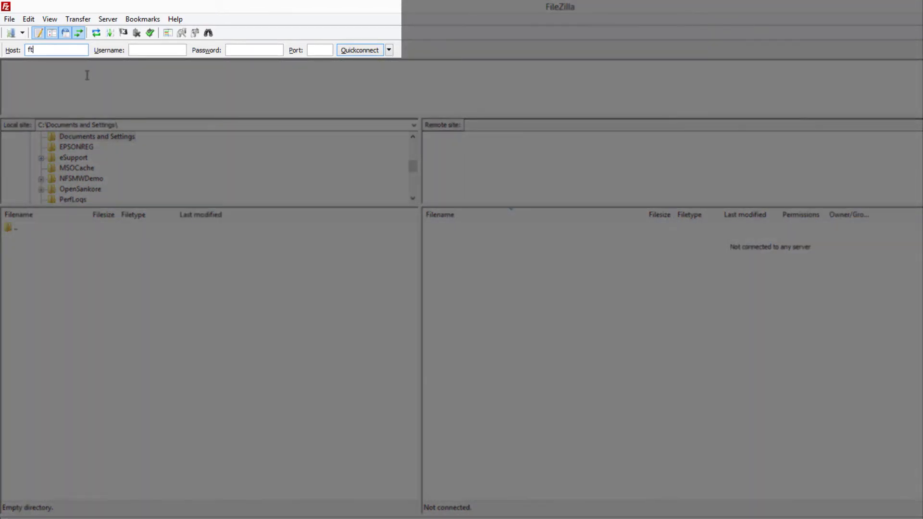
{"action": "type", "text": "p.xaratemplate."}
{"action": "type", "text": "com"}
{"action": "type", "text": "xara"}
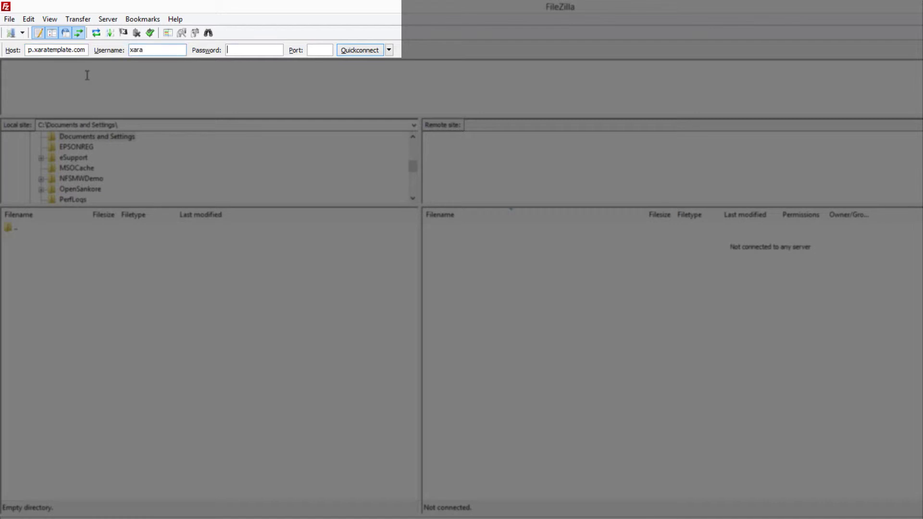
{"action": "type", "text": "••••••••••"}
{"action": "key", "text": "Return"}
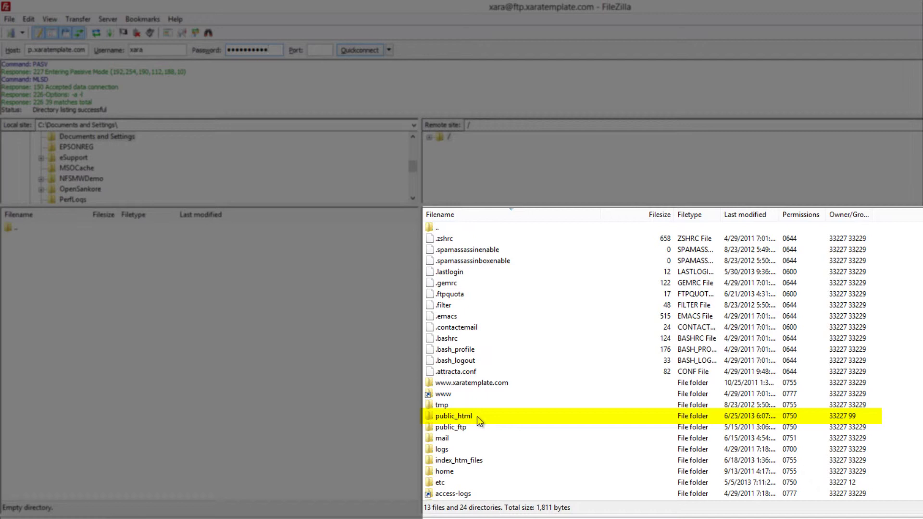
{"action": "double_click", "coordinate": [468, 416]}
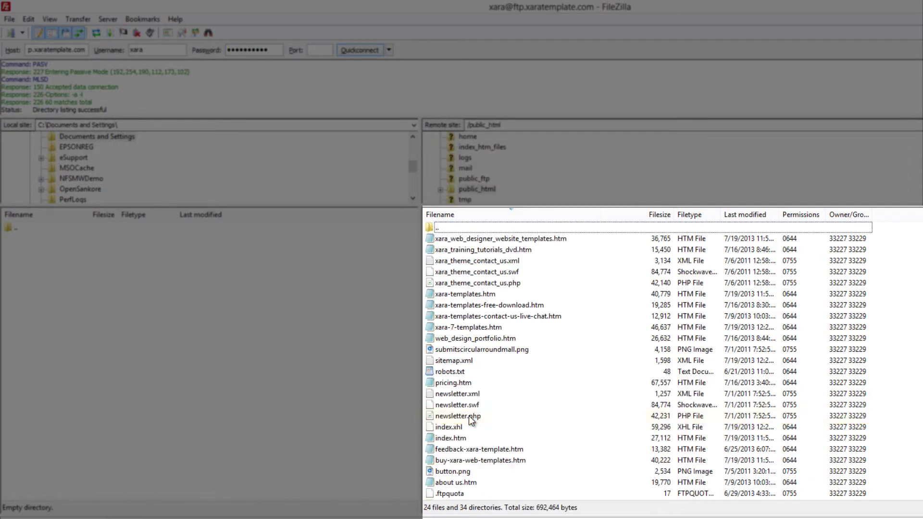
{"action": "scroll", "coordinate": [486, 401], "scroll_direction": "down", "scroll_amount": 11}
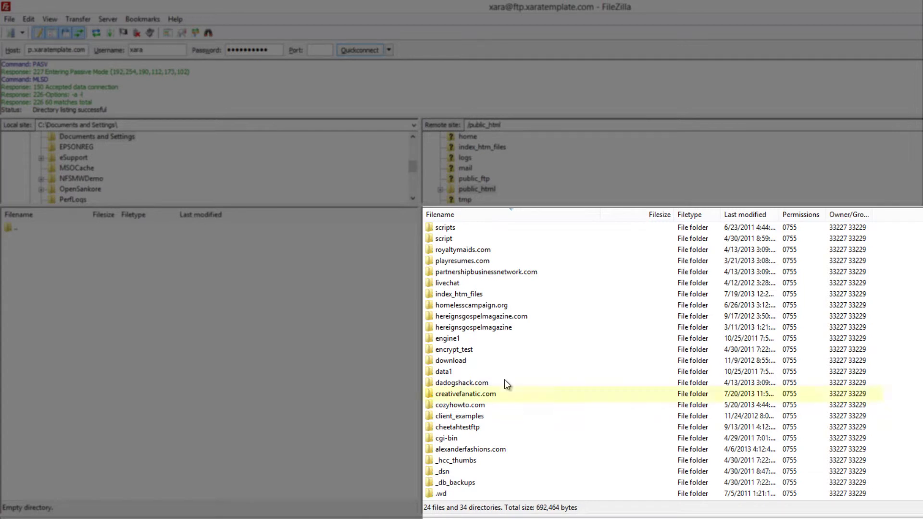
{"action": "left_click", "coordinate": [490, 395]}
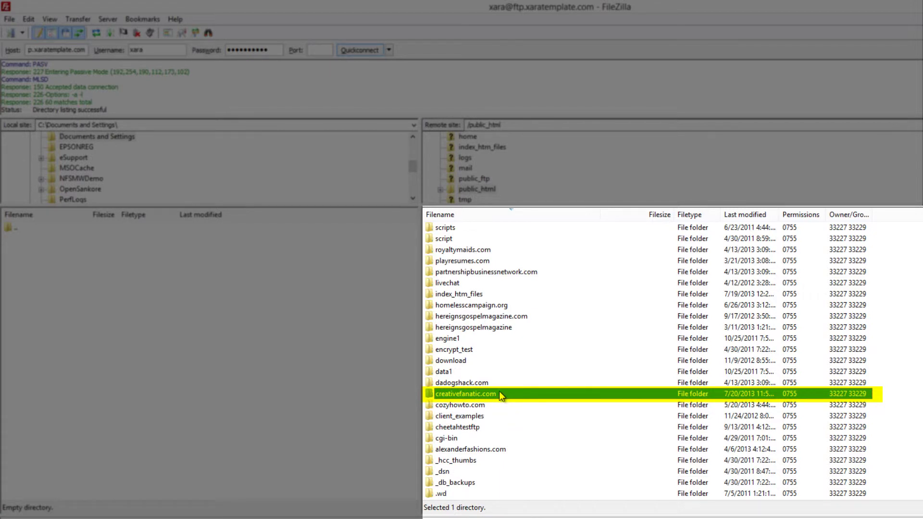
{"action": "double_click", "coordinate": [499, 393]}
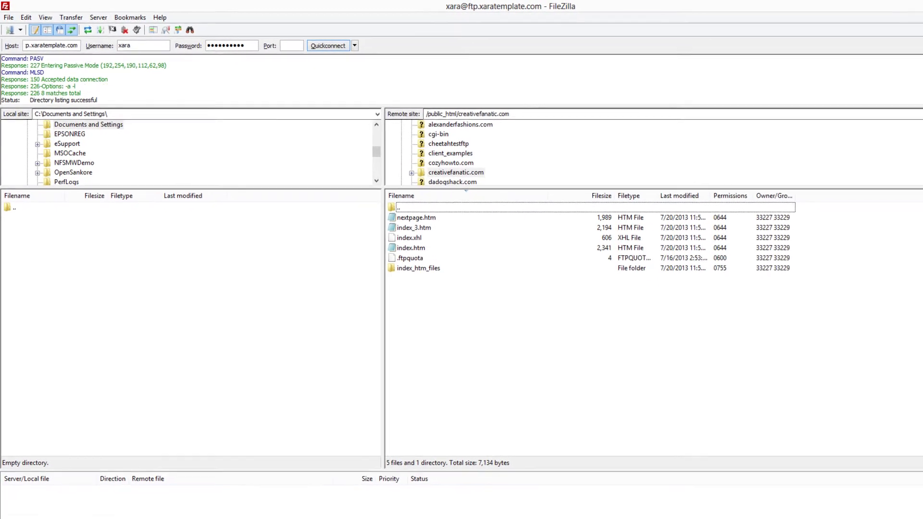
- Upload the buttons folder from Web_Design into /public_html/creativefanatic.com on the server
{"action": "left_click", "coordinate": [52, 510]}
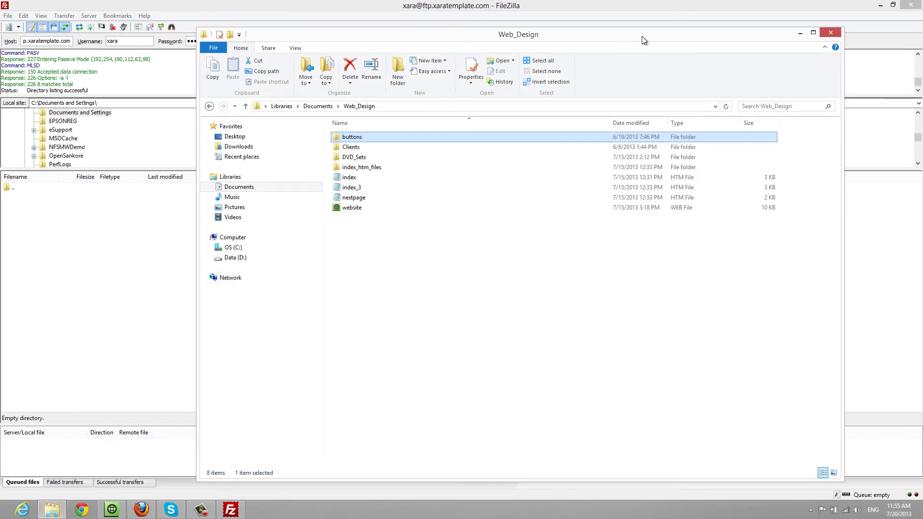
{"action": "left_click_drag", "start_coordinate": [641, 36], "coordinate": [443, 31]}
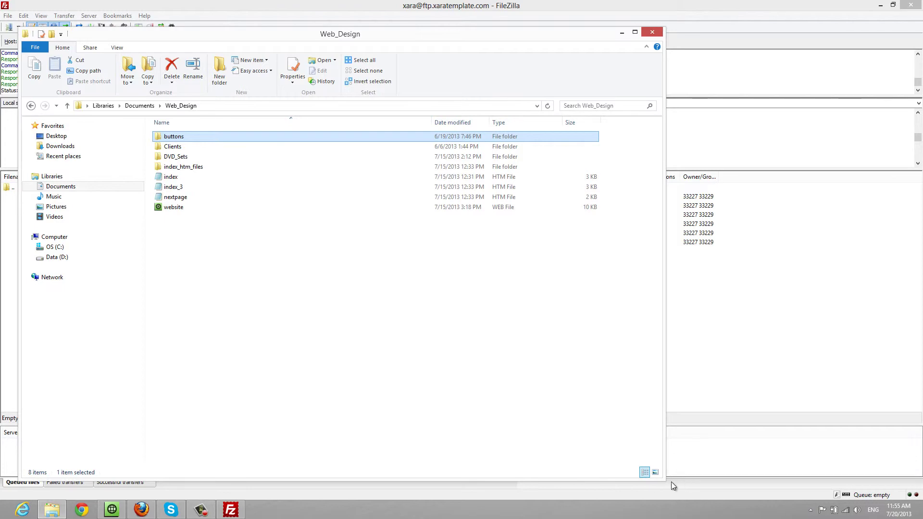
{"action": "left_click_drag", "start_coordinate": [661, 476], "coordinate": [353, 385]}
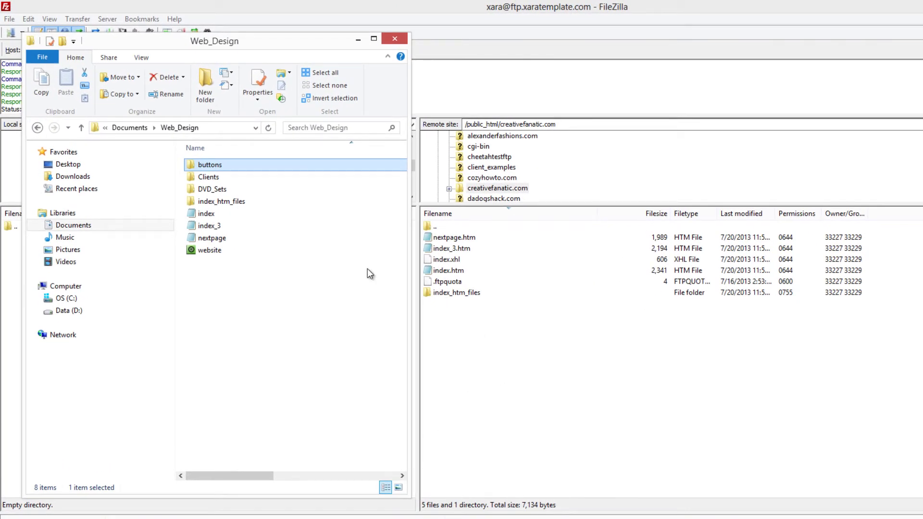
{"action": "left_click_drag", "start_coordinate": [289, 164], "coordinate": [458, 312]}
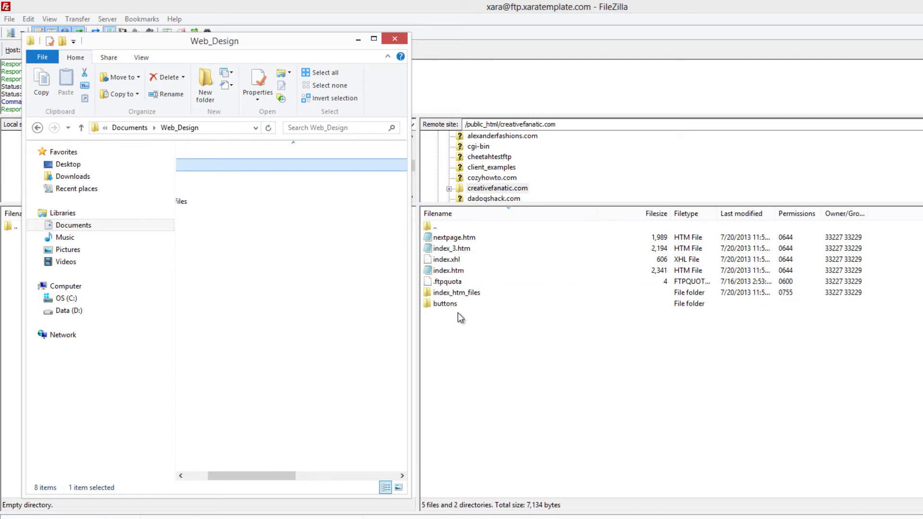
{"action": "left_click", "coordinate": [358, 38]}
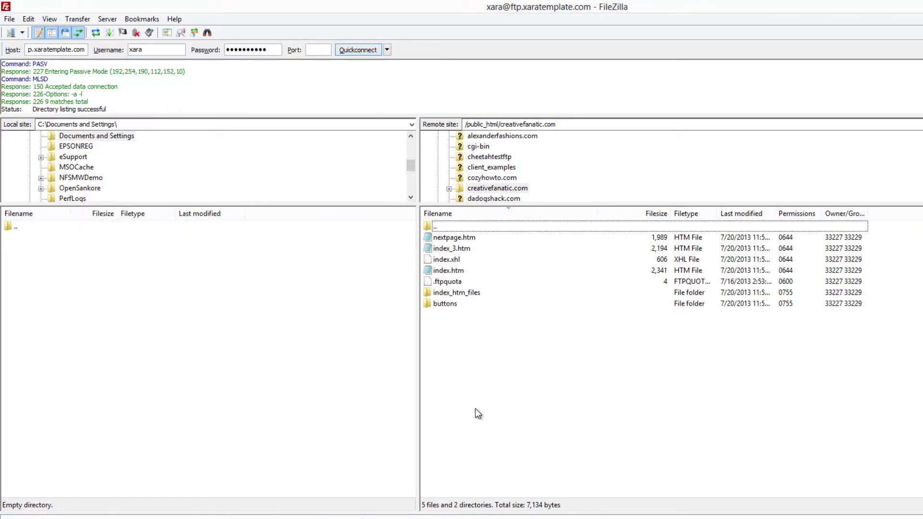
- Reload the live site and test the Twitter and Blog buttons, returning home after each
{"action": "key", "text": "alt+Tab"}
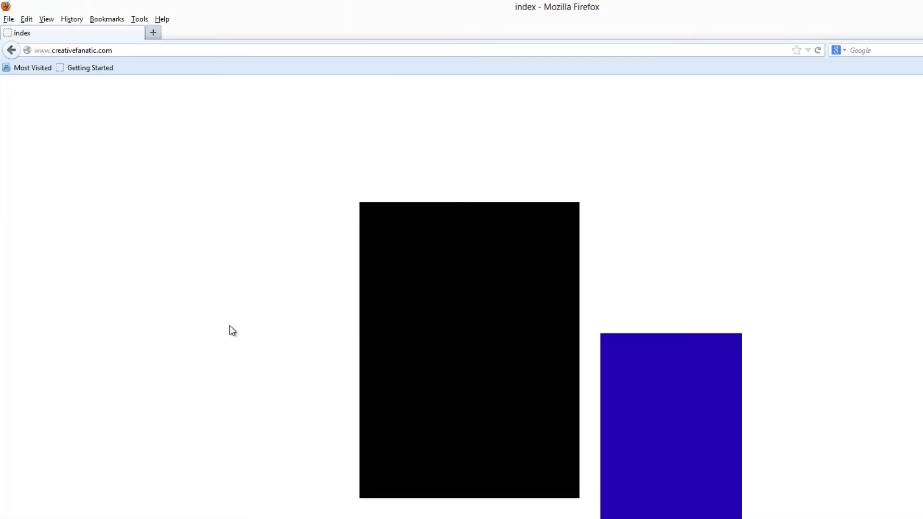
{"action": "key", "text": "ctrl+r"}
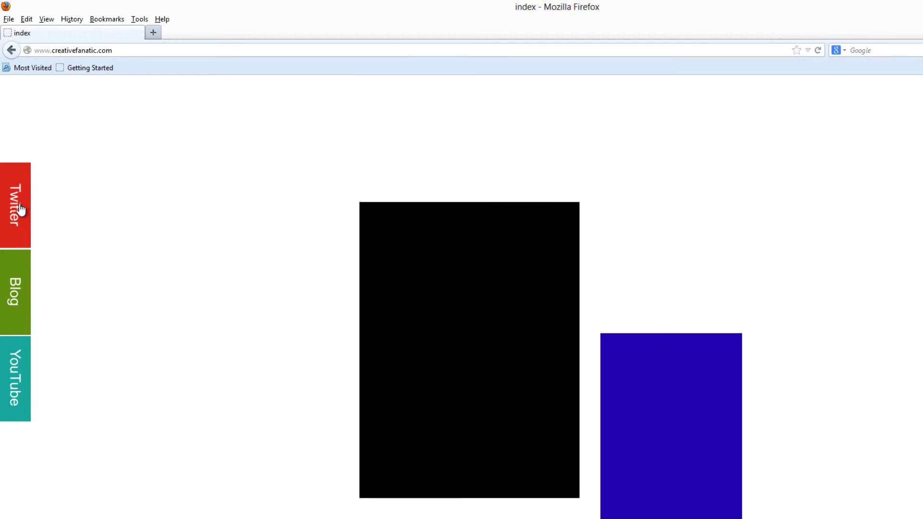
{"action": "left_click", "coordinate": [18, 206]}
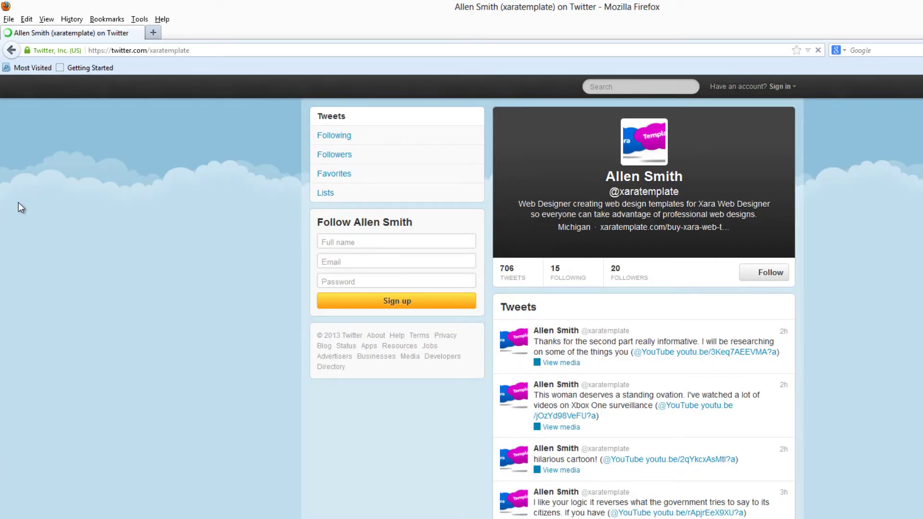
{"action": "left_click", "coordinate": [10, 49]}
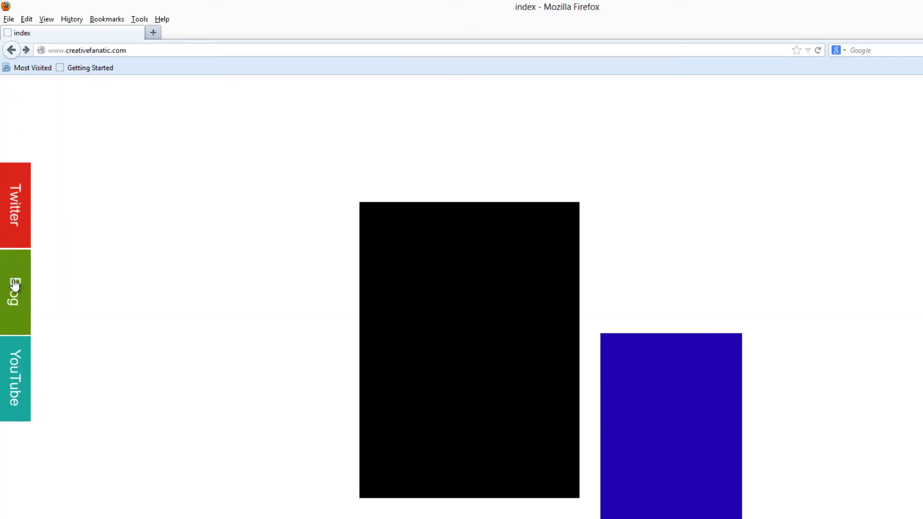
{"action": "left_click", "coordinate": [28, 306]}
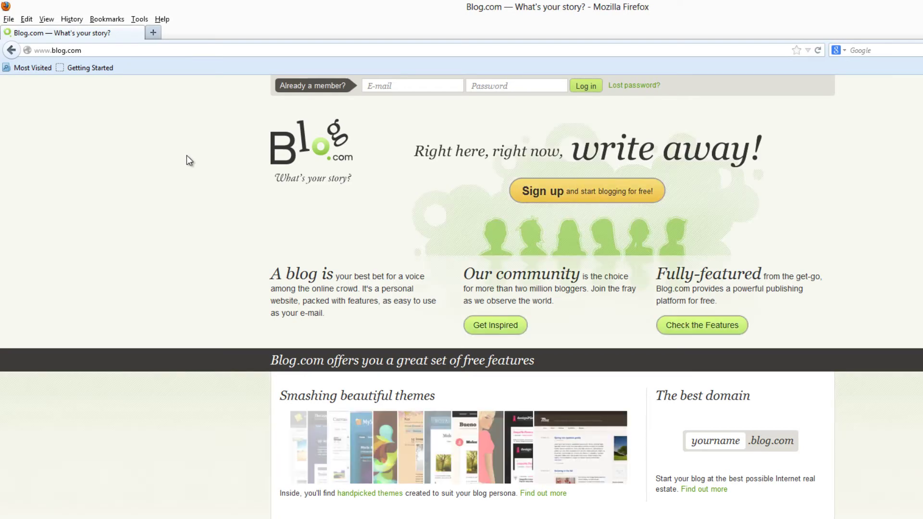
{"action": "left_click", "coordinate": [13, 54]}
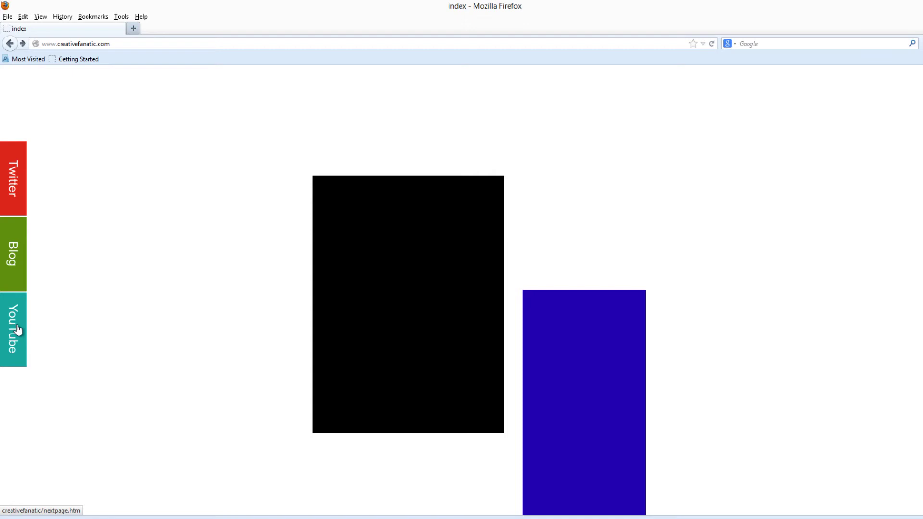
- Follow the YouTube button, then add '.com' to the address to load creativefanatic.com/nextpage.htm
{"action": "left_click", "coordinate": [18, 329]}
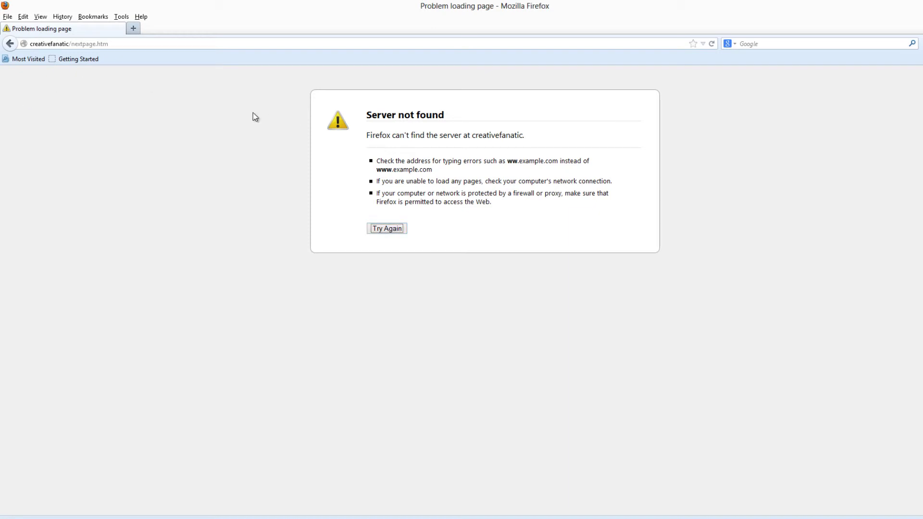
{"action": "left_click", "coordinate": [70, 46]}
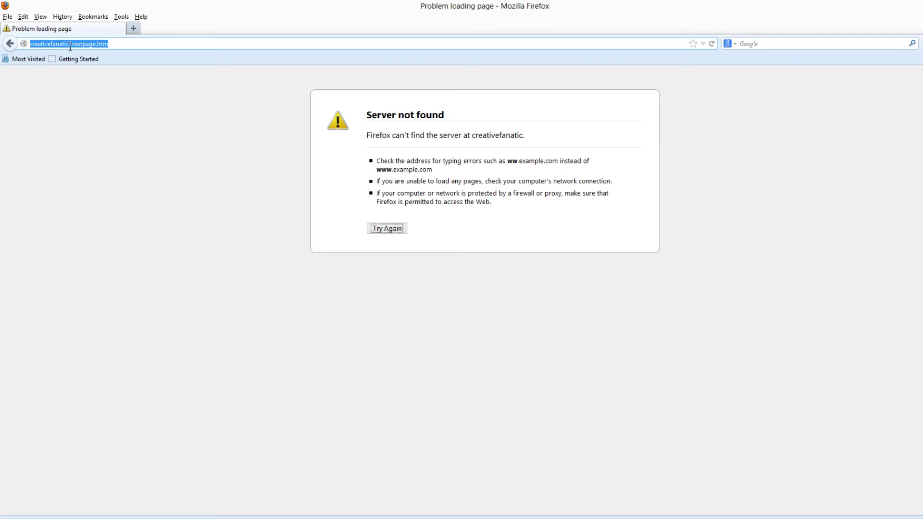
{"action": "double_click", "coordinate": [70, 47]}
{"action": "key", "text": "Left"}
{"action": "type", "text": ".com"}
{"action": "key", "text": "Return"}
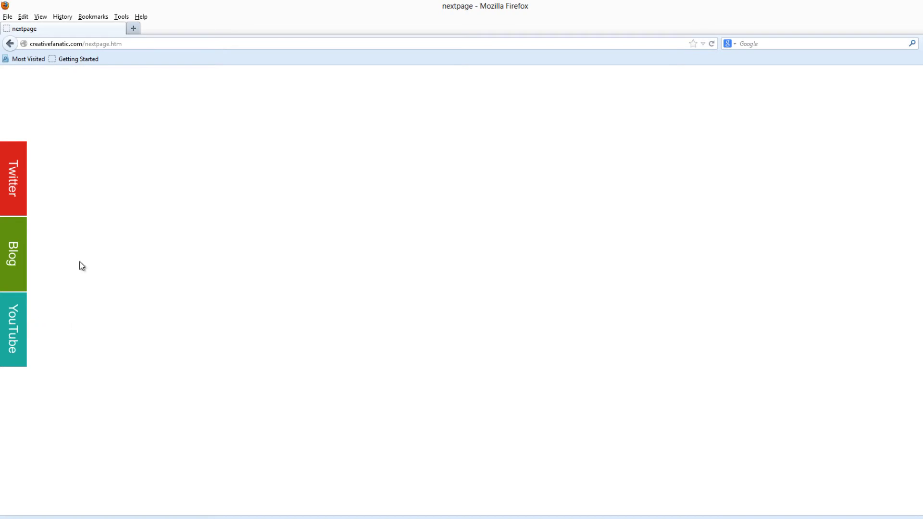
{"action": "left_click", "coordinate": [127, 43]}
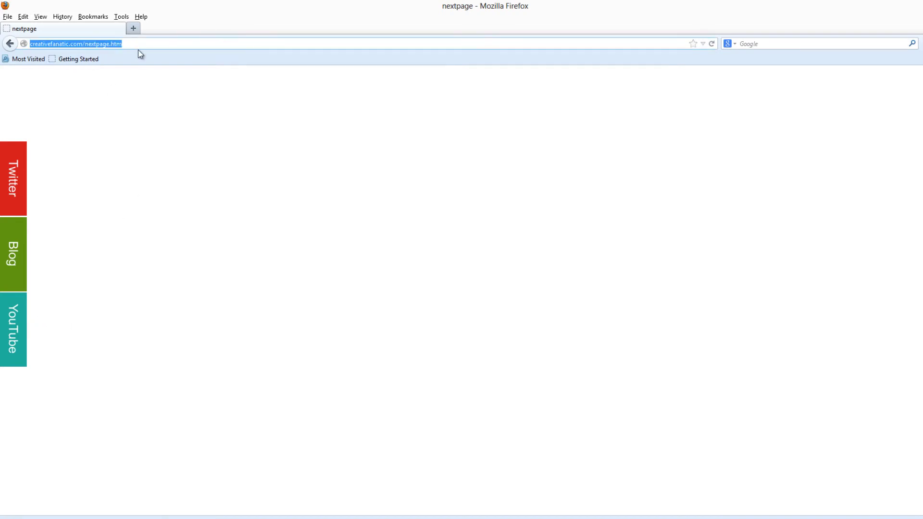
{"action": "left_click", "coordinate": [380, 248]}
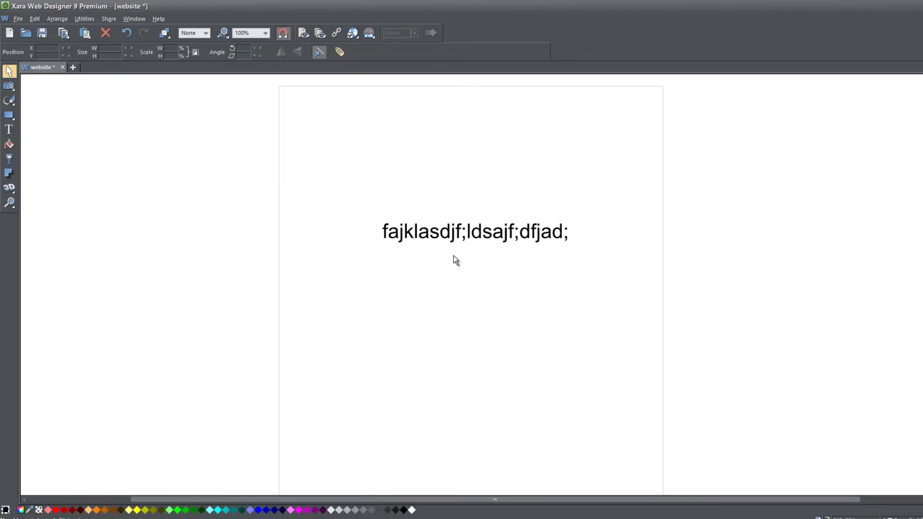
- Add '.com' to the YouTube link in the site-wide body HTML code and apply the change
{"action": "key", "text": "ctrl+shift+w"}
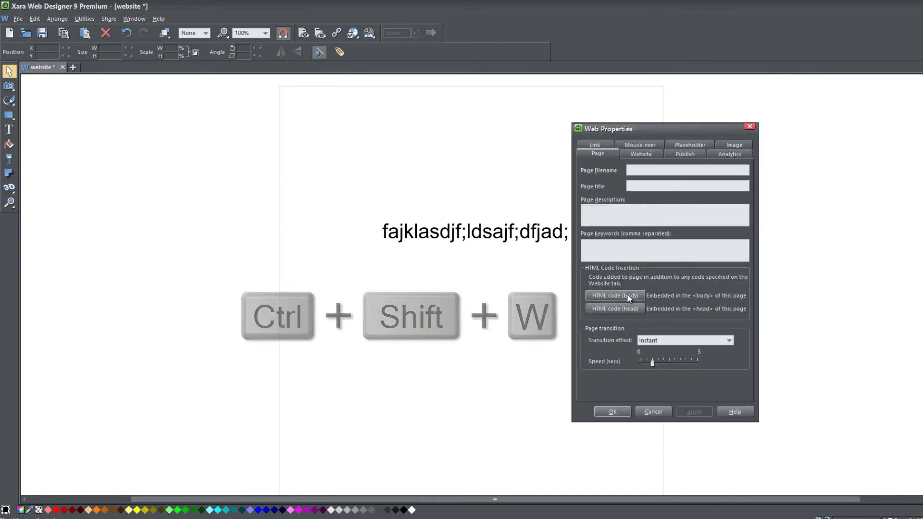
{"action": "left_click", "coordinate": [627, 295]}
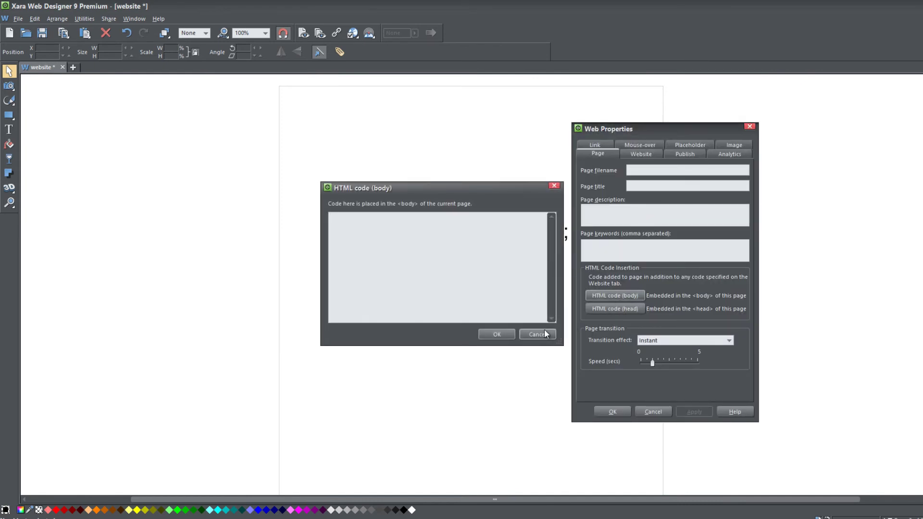
{"action": "left_click", "coordinate": [651, 155]}
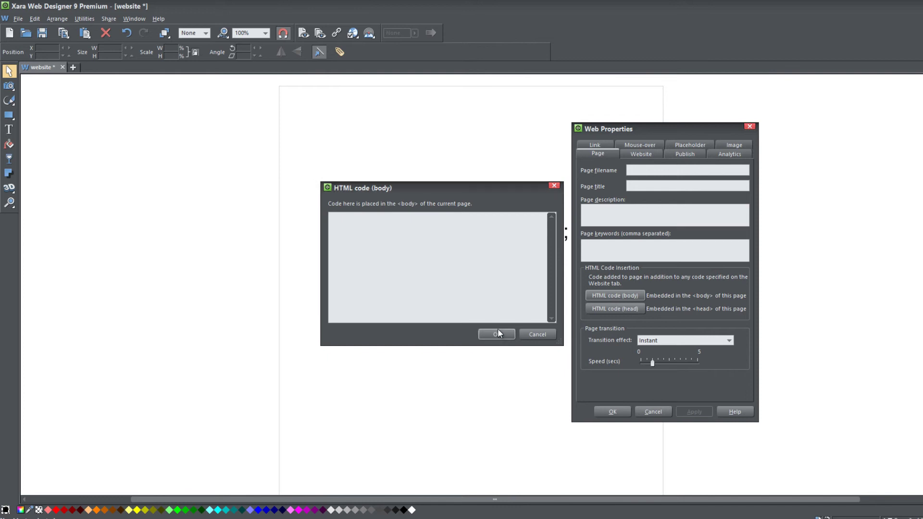
{"action": "left_click", "coordinate": [497, 333]}
{"action": "left_click", "coordinate": [650, 155]}
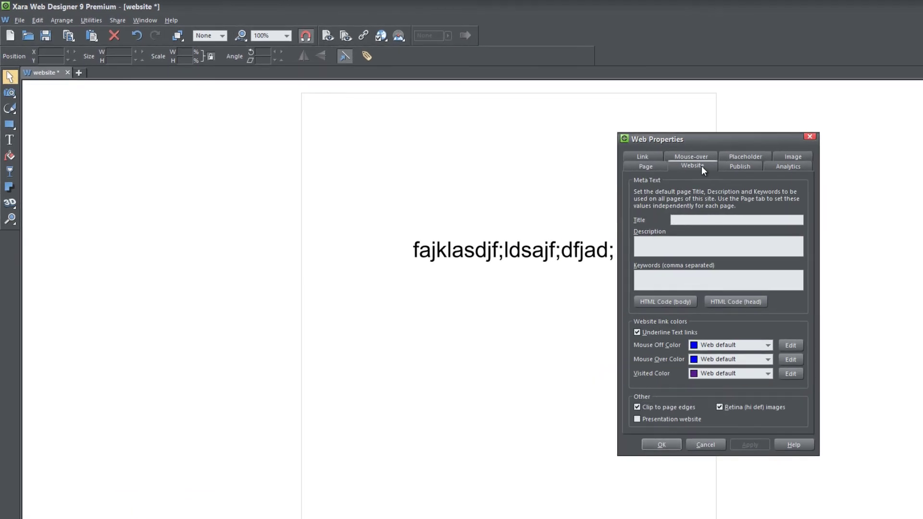
{"action": "left_click", "coordinate": [668, 299]}
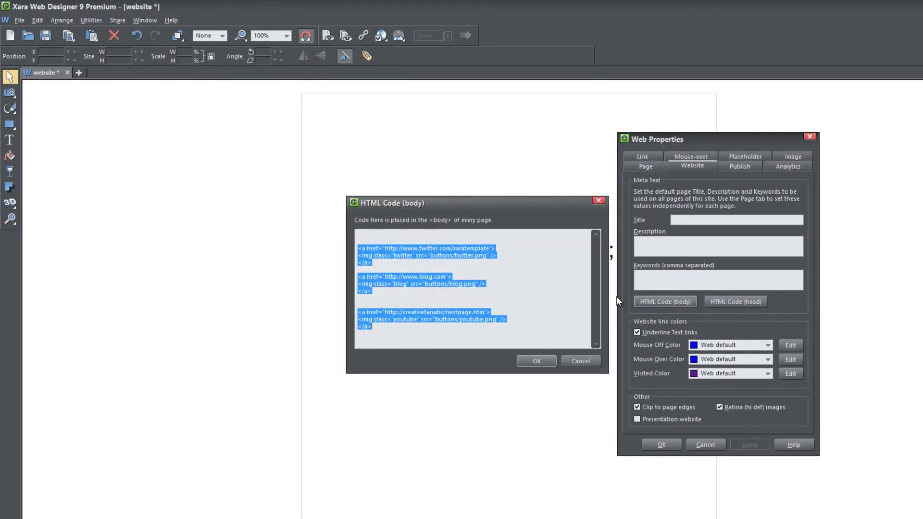
{"action": "left_click", "coordinate": [506, 297]}
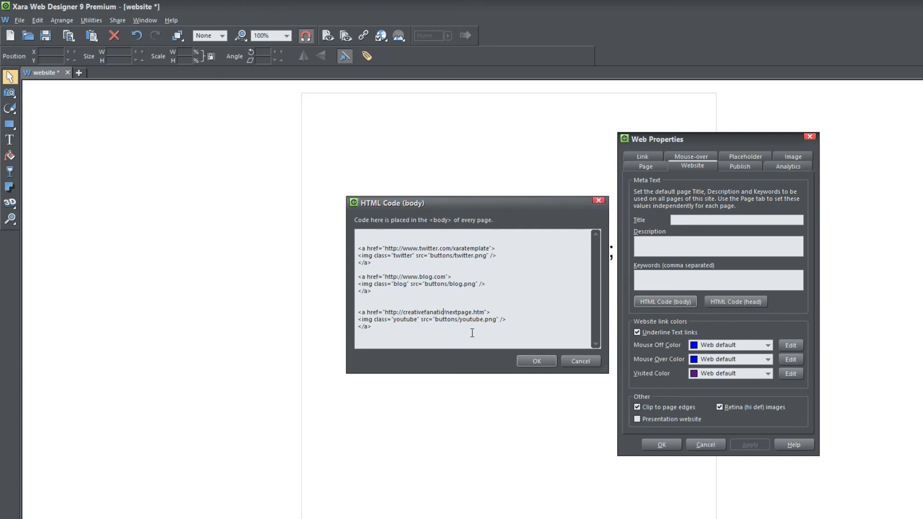
{"action": "type", "text": ".com"}
{"action": "left_click", "coordinate": [535, 360]}
{"action": "left_click", "coordinate": [749, 445]}
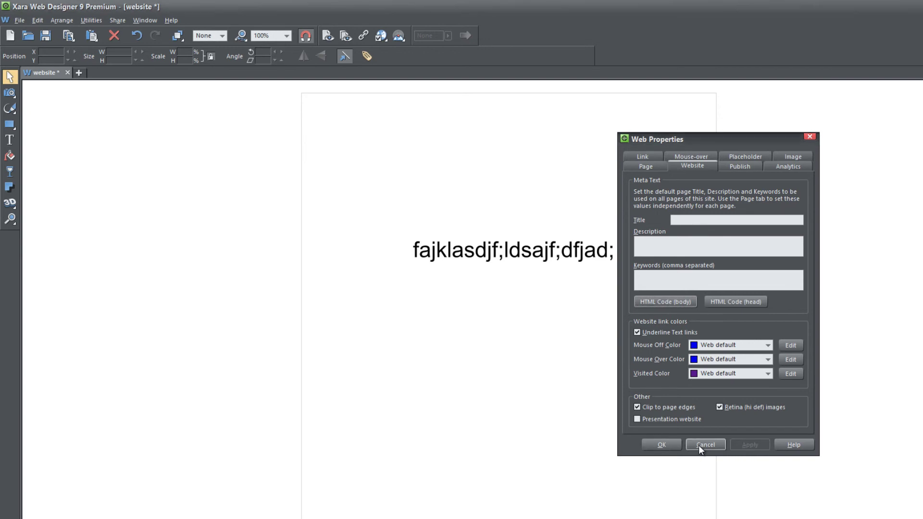
{"action": "left_click", "coordinate": [663, 445]}
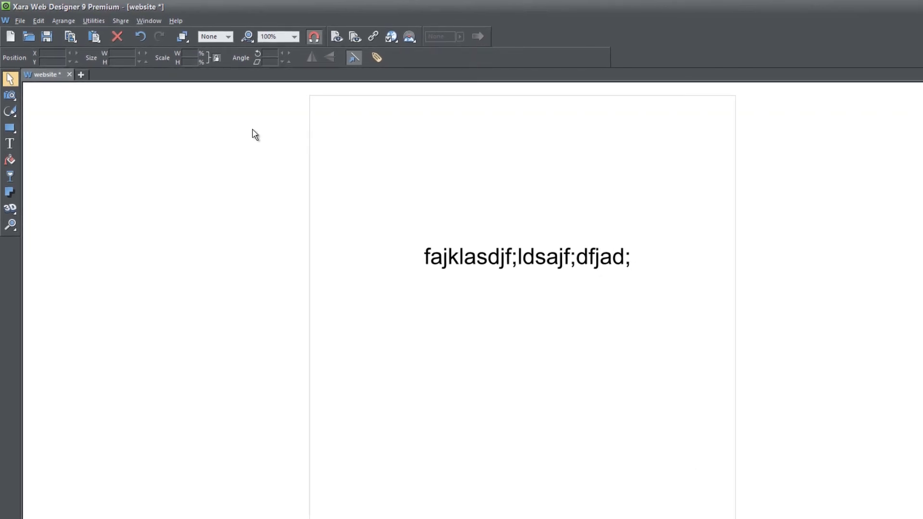
- Republish the website to the server and return to Firefox
{"action": "left_click", "coordinate": [19, 21]}
{"action": "left_click", "coordinate": [85, 214]}
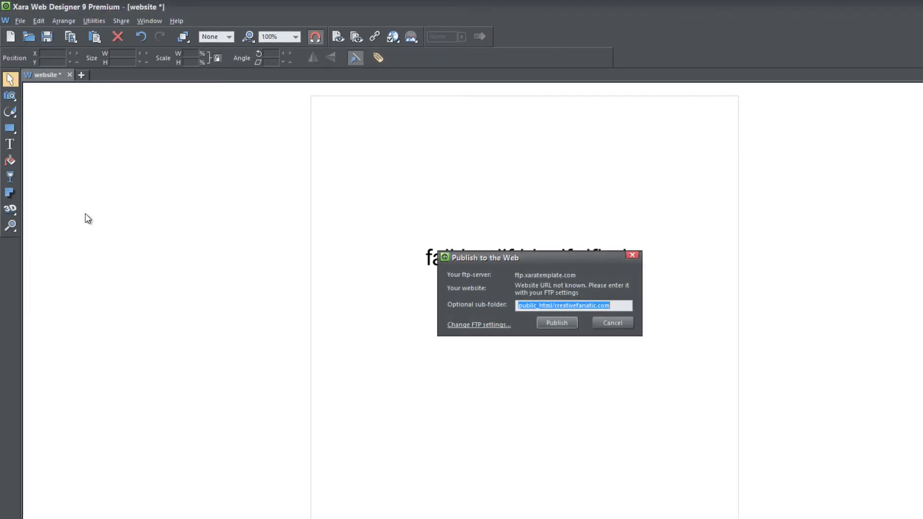
{"action": "left_click", "coordinate": [573, 322]}
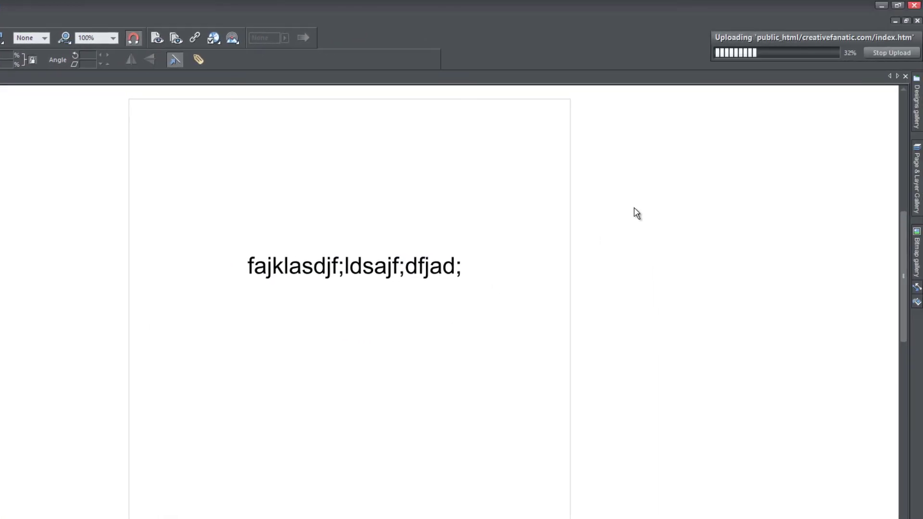
{"action": "left_click", "coordinate": [882, 59]}
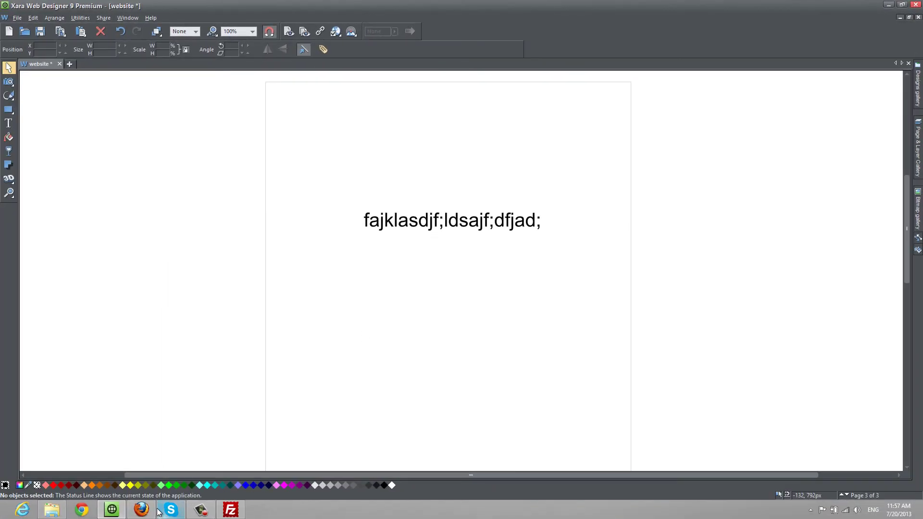
{"action": "left_click", "coordinate": [149, 512]}
{"action": "key", "text": "F5"}
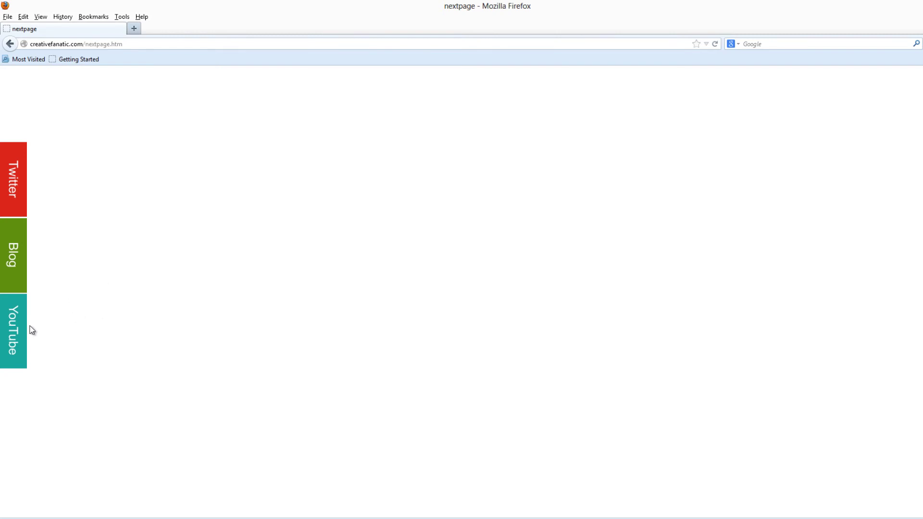
{"action": "left_click", "coordinate": [17, 337]}
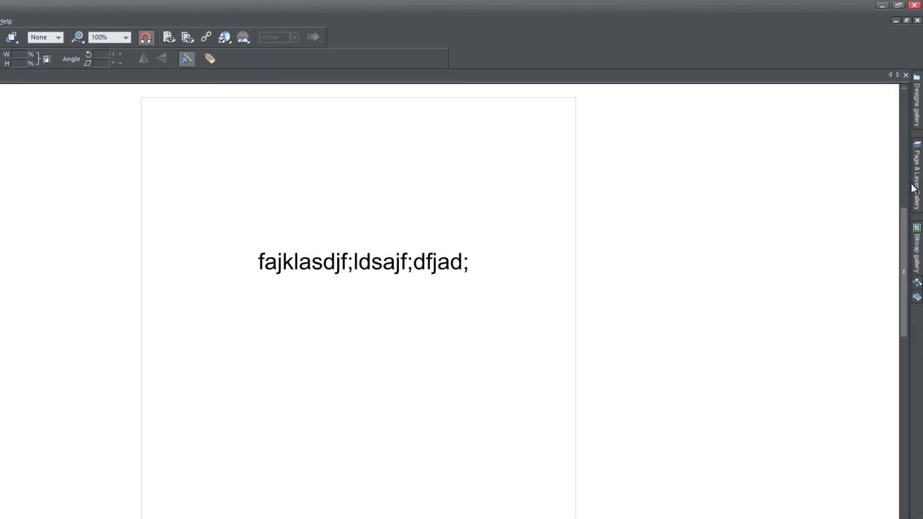
- Select page 2 'nextpage' in the Page & Layer Gallery and preview it in the browser with F5
{"action": "left_click", "coordinate": [913, 187]}
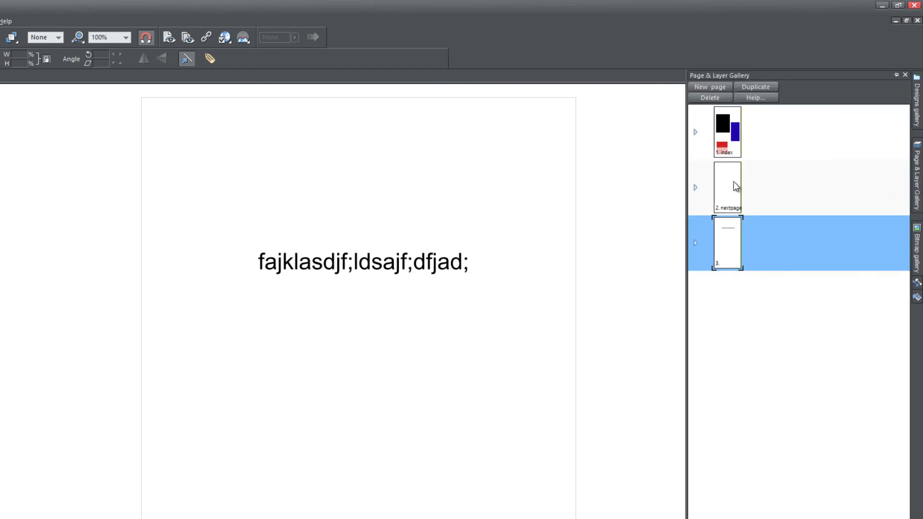
{"action": "left_click", "coordinate": [736, 187]}
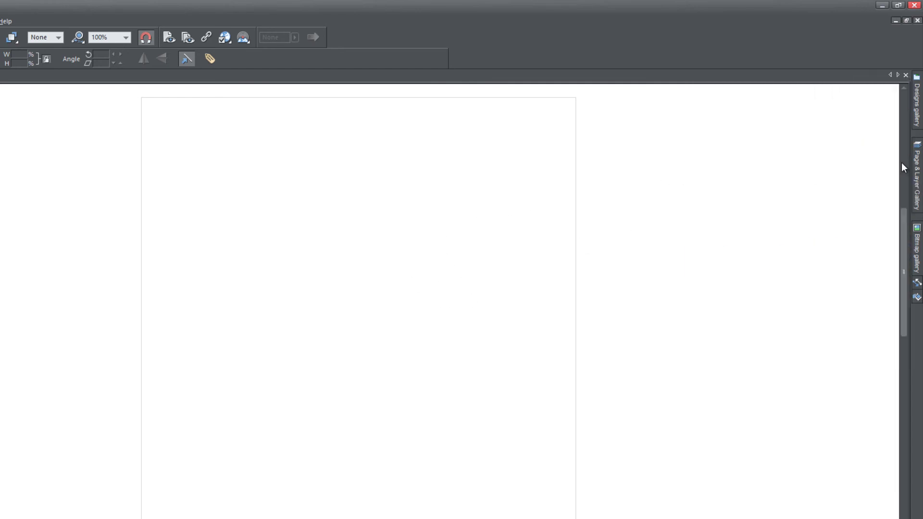
{"action": "left_click", "coordinate": [917, 166]}
{"action": "key", "text": "F5"}
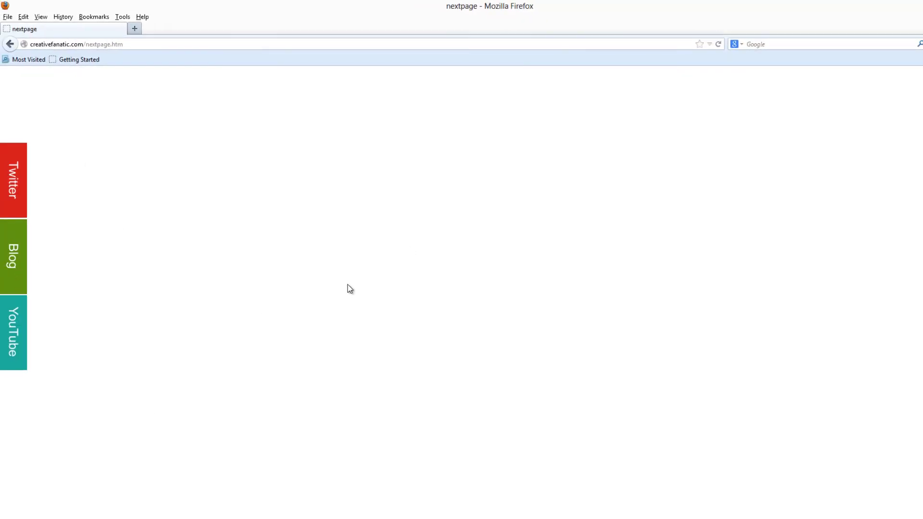
- Strip '/nextpage.htm' to load the home page, then confirm the YouTube button opens nextpage.htm
{"action": "left_click_drag", "start_coordinate": [83, 45], "coordinate": [196, 46]}
{"action": "key", "text": "BackSpace"}
{"action": "key", "text": "Return"}
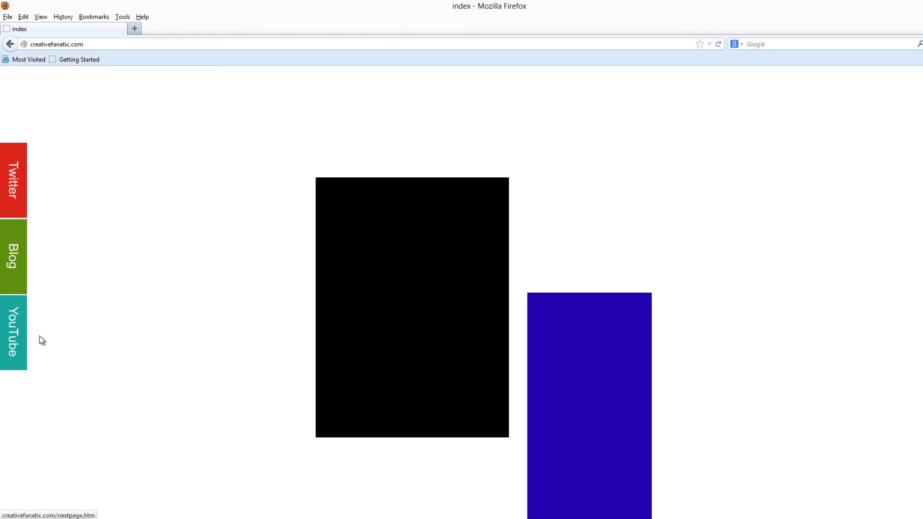
{"action": "left_click", "coordinate": [12, 334]}
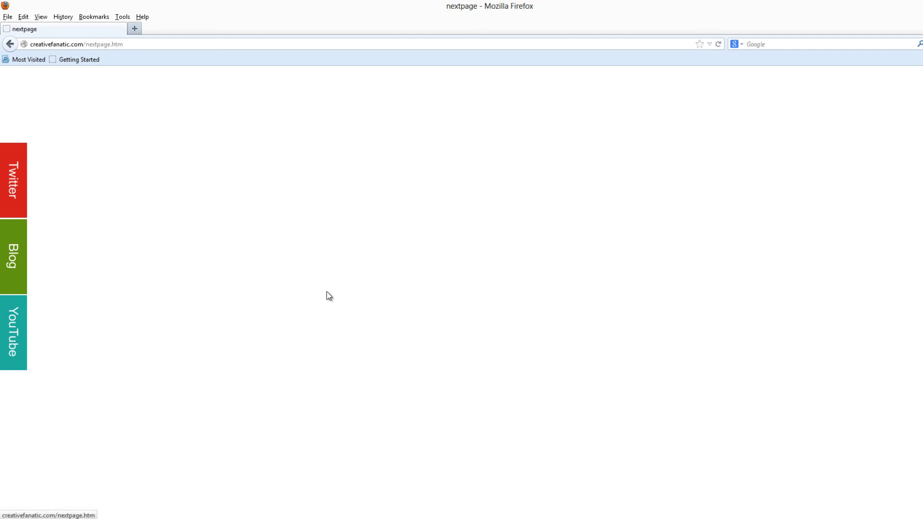